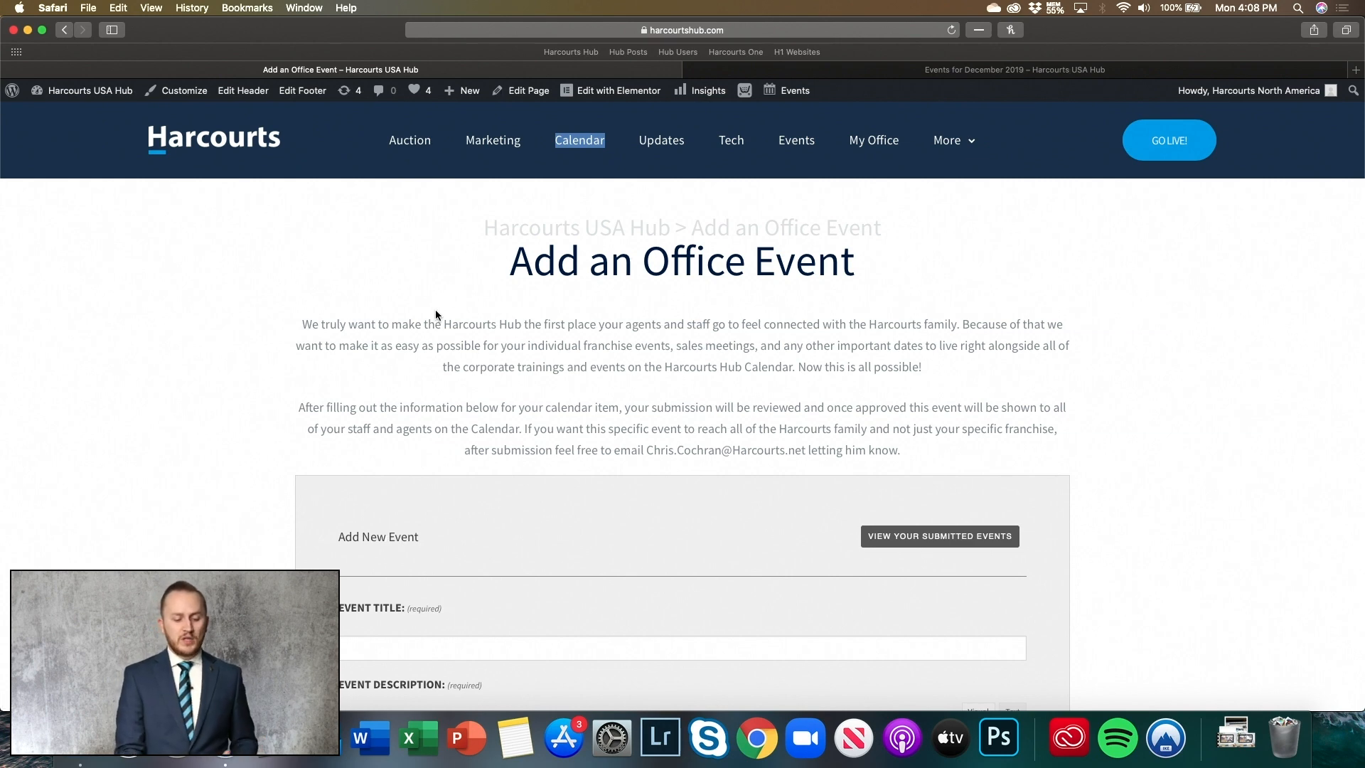
- Title the new event 'Monthly Sales Meeting'
{"action": "scroll", "coordinate": [512, 353], "scroll_direction": "down", "scroll_amount": 5}
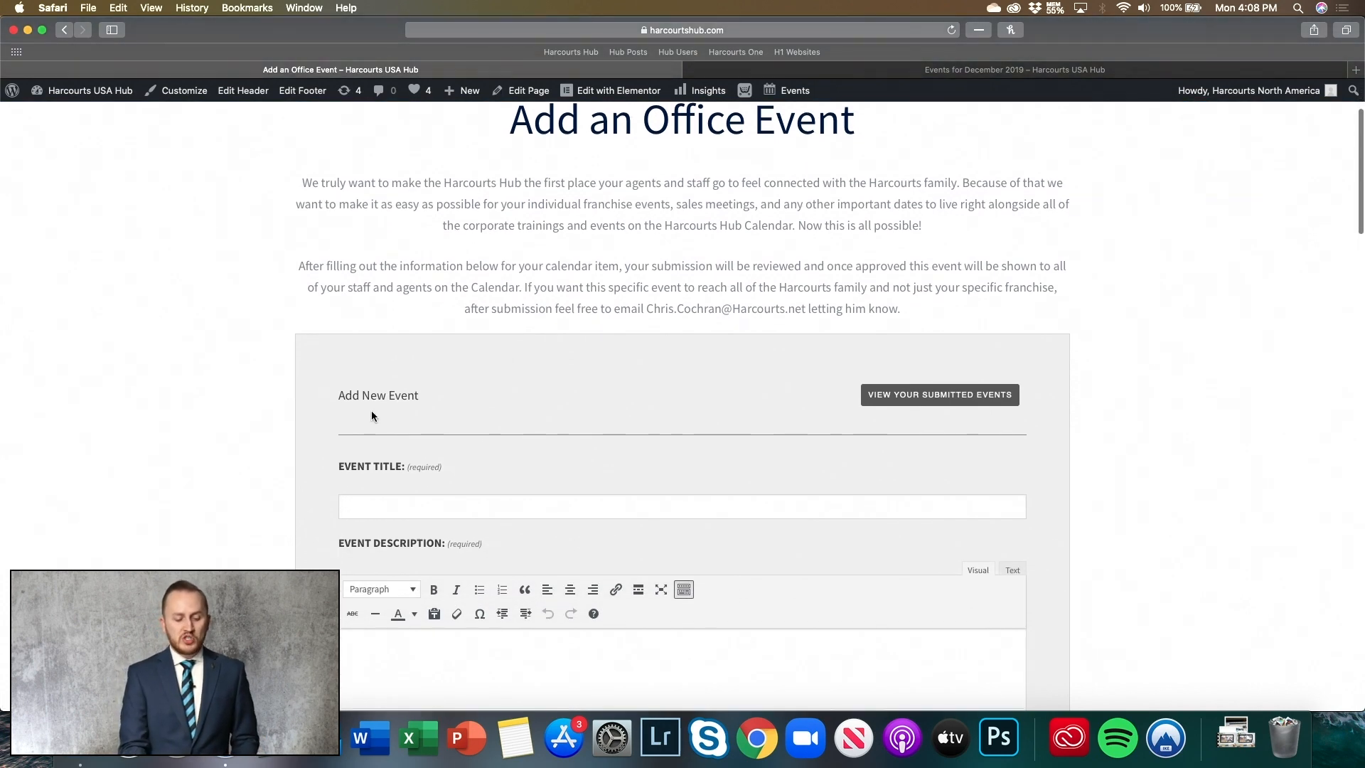
{"action": "scroll", "coordinate": [442, 408], "scroll_direction": "down", "scroll_amount": 2}
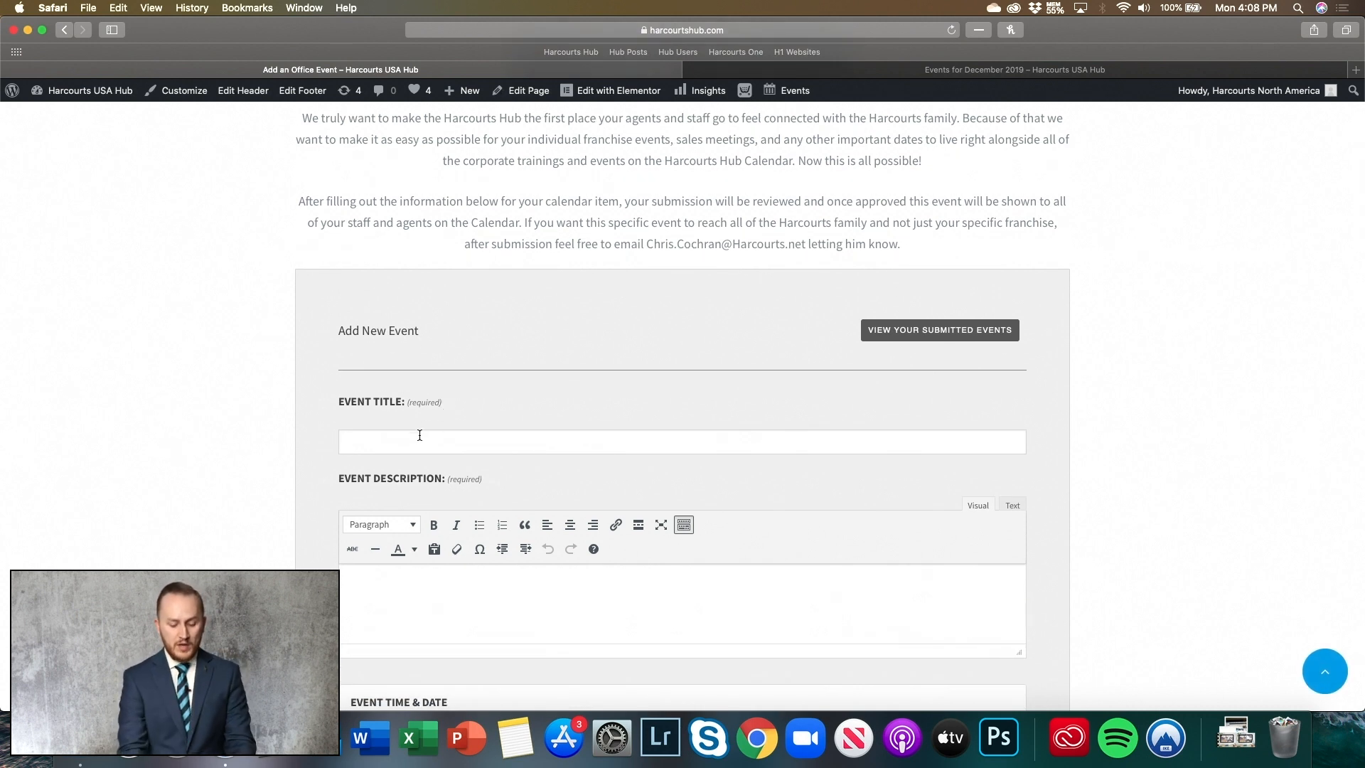
{"action": "type", "text": "Sales Meeting"}
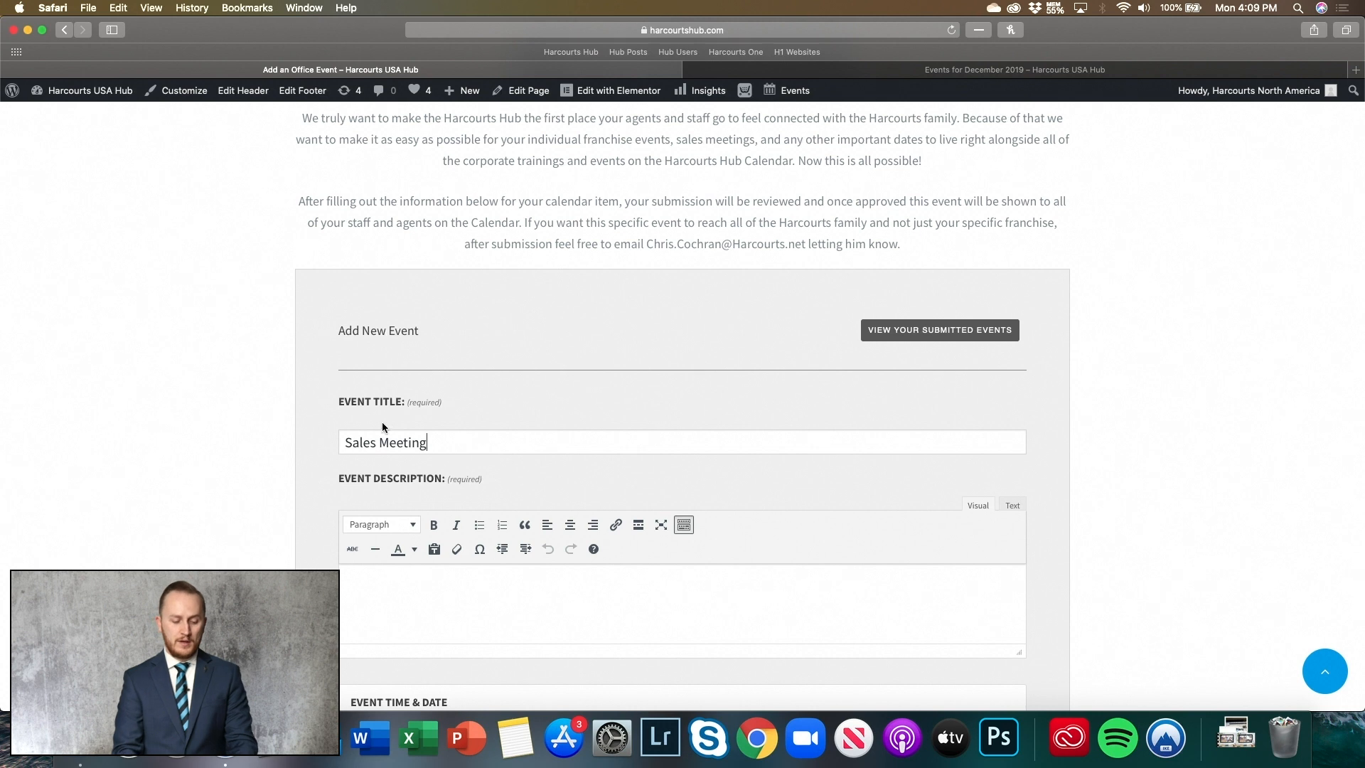
{"action": "key", "text": "super+Left"}
{"action": "type", "text": "Monthly"}
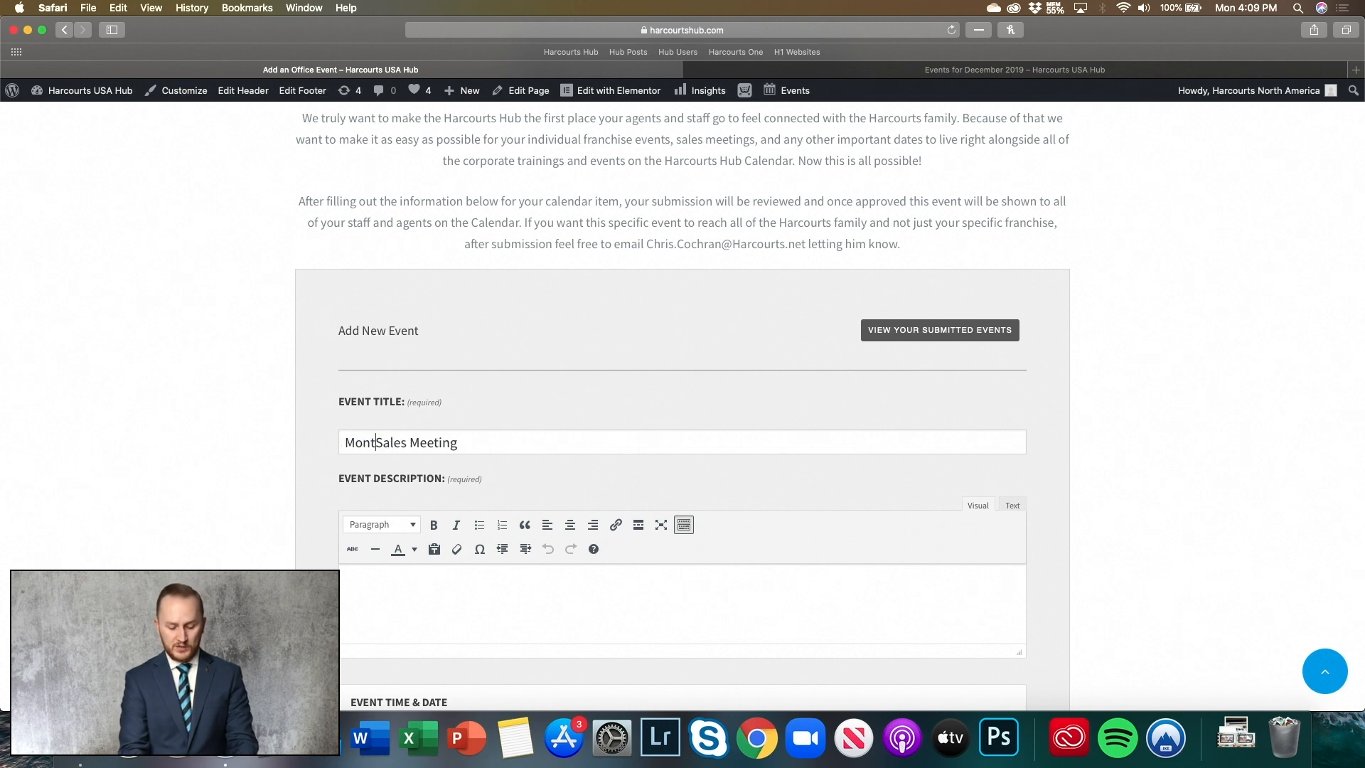
- Enter a description starting 'Perfect time for all of us to get together…' covering guest speakers, food and fun
{"action": "scroll", "coordinate": [398, 498], "scroll_direction": "down", "scroll_amount": 3}
{"action": "left_click", "coordinate": [448, 472]}
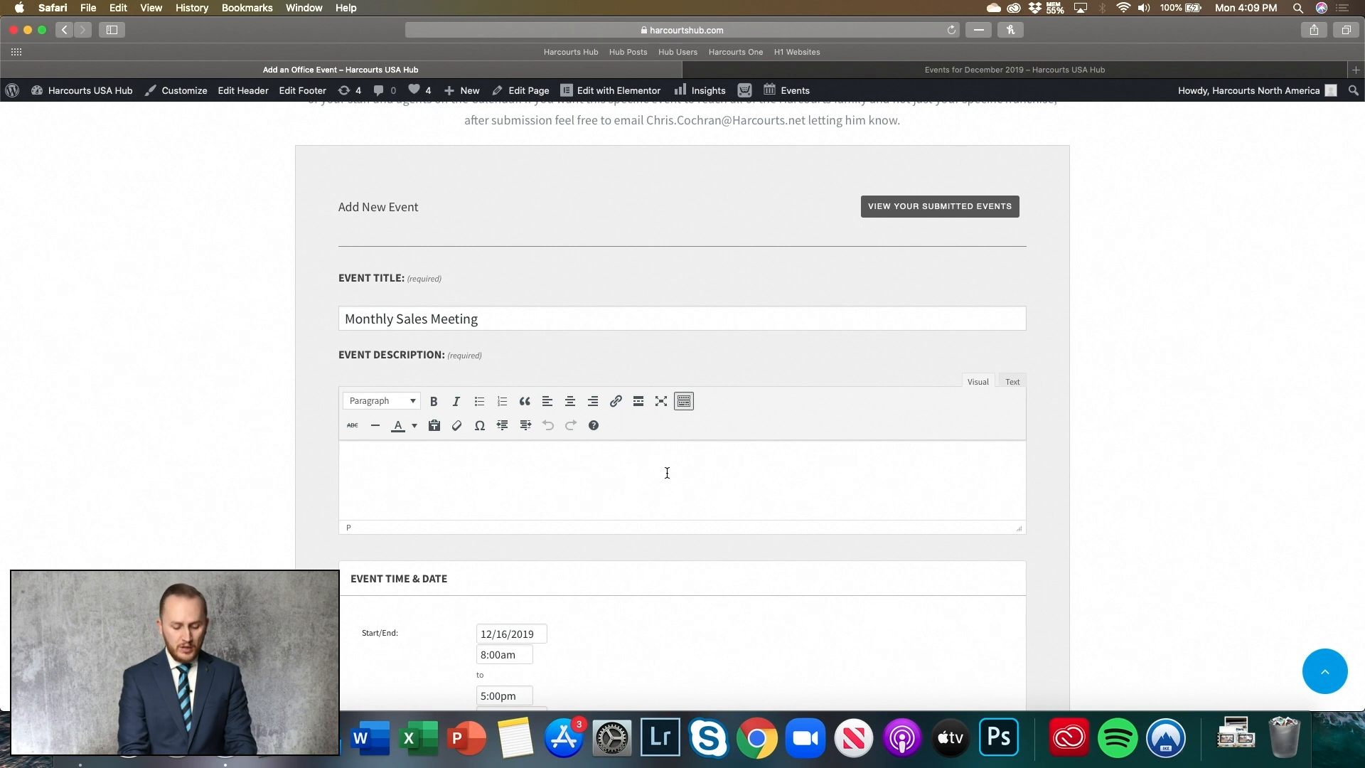
{"action": "type", "text": "Perfect time "}
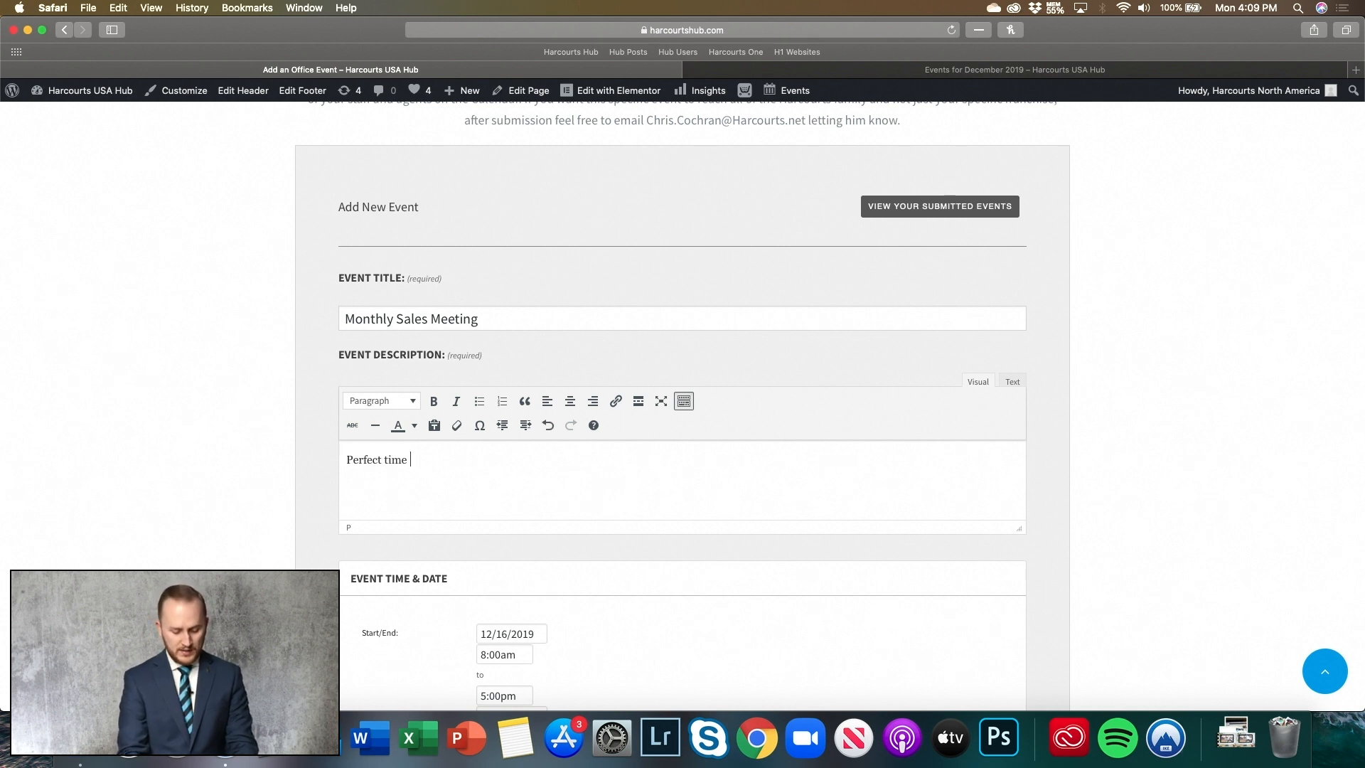
{"action": "type", "text": "for all of us t"}
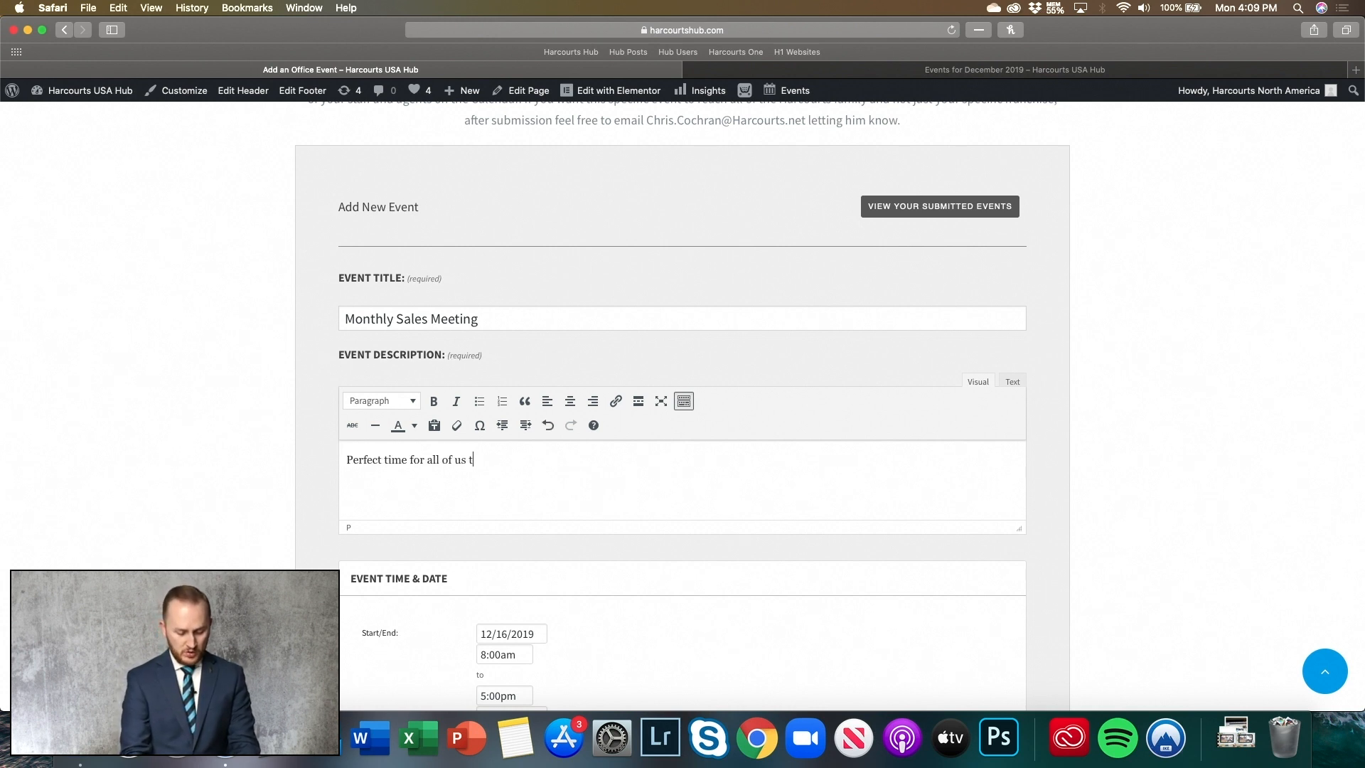
{"action": "type", "text": "o get together to "}
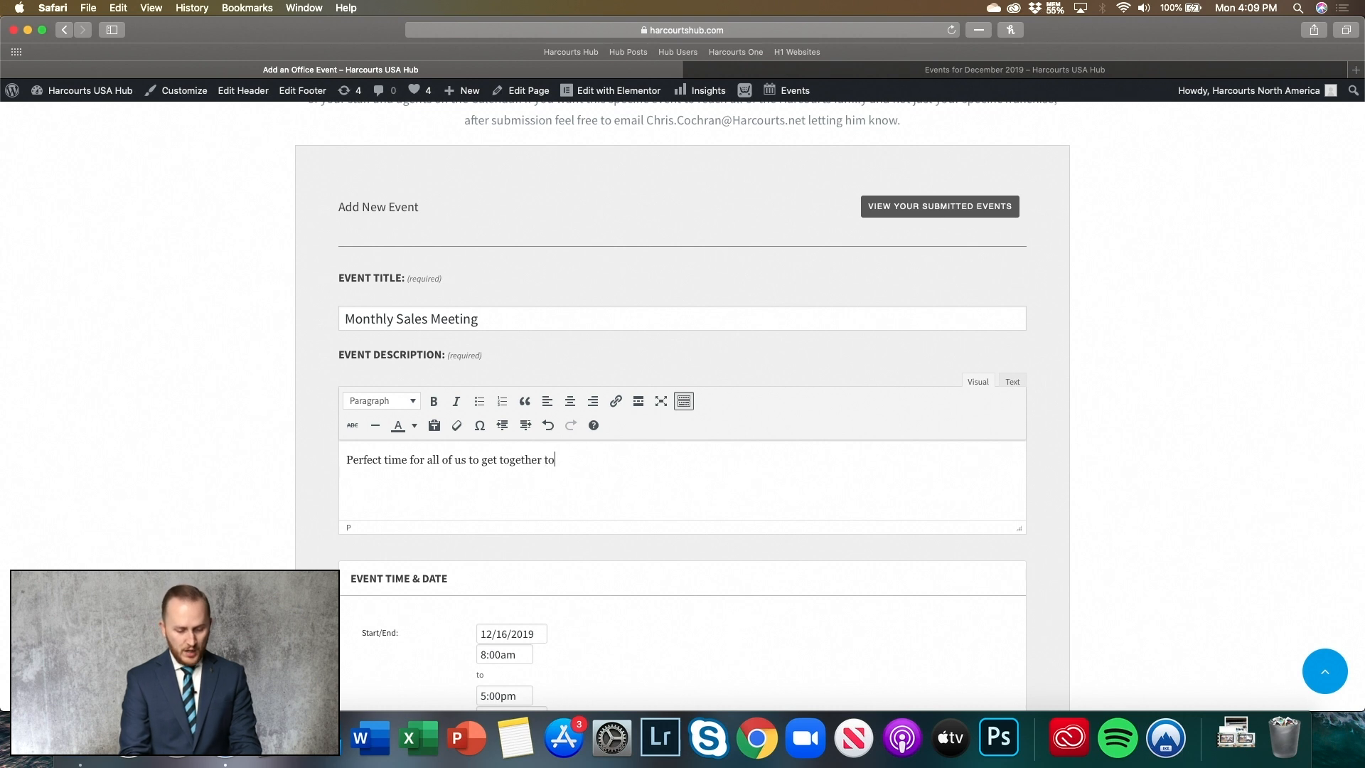
{"action": "type", "text": "go over the month "}
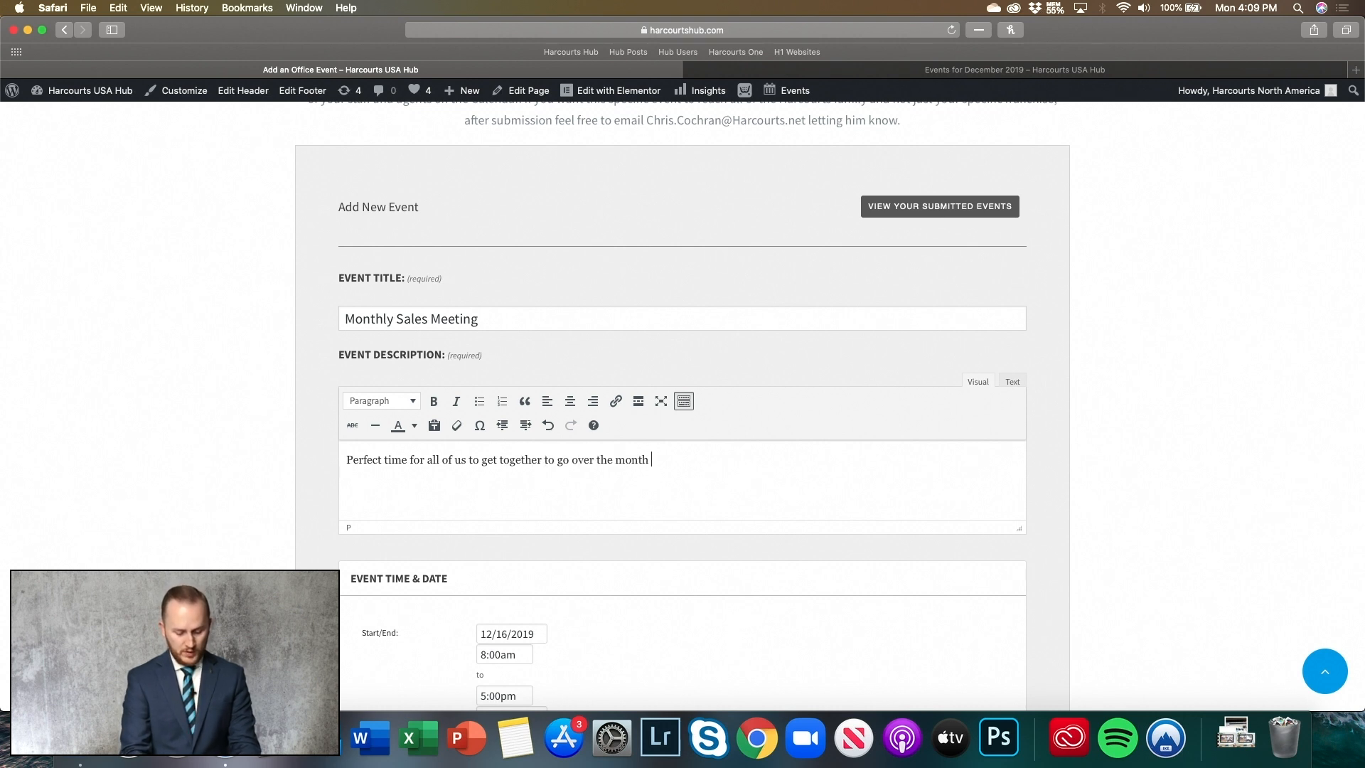
{"action": "type", "text": "that was as well a"}
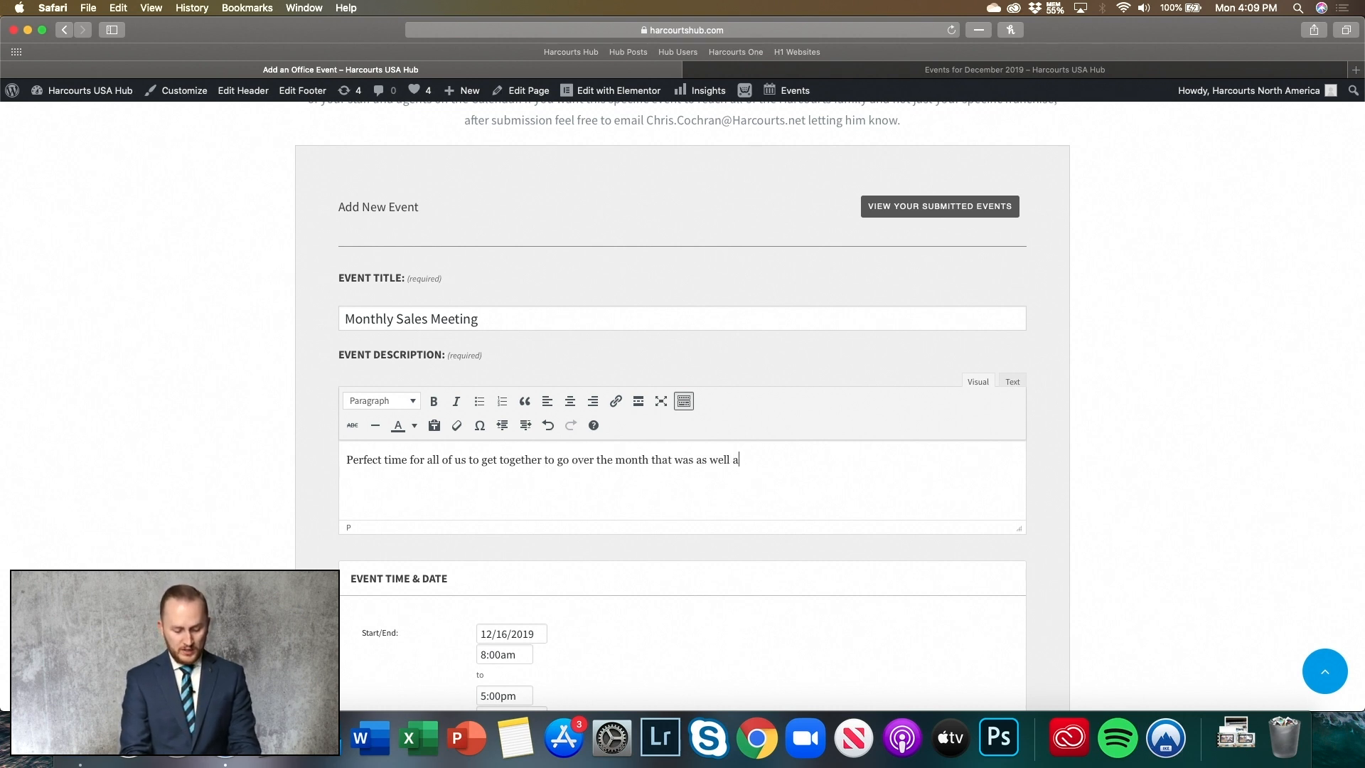
{"action": "type", "text": "s see what is coming up in the future months! Join us as we will have g"}
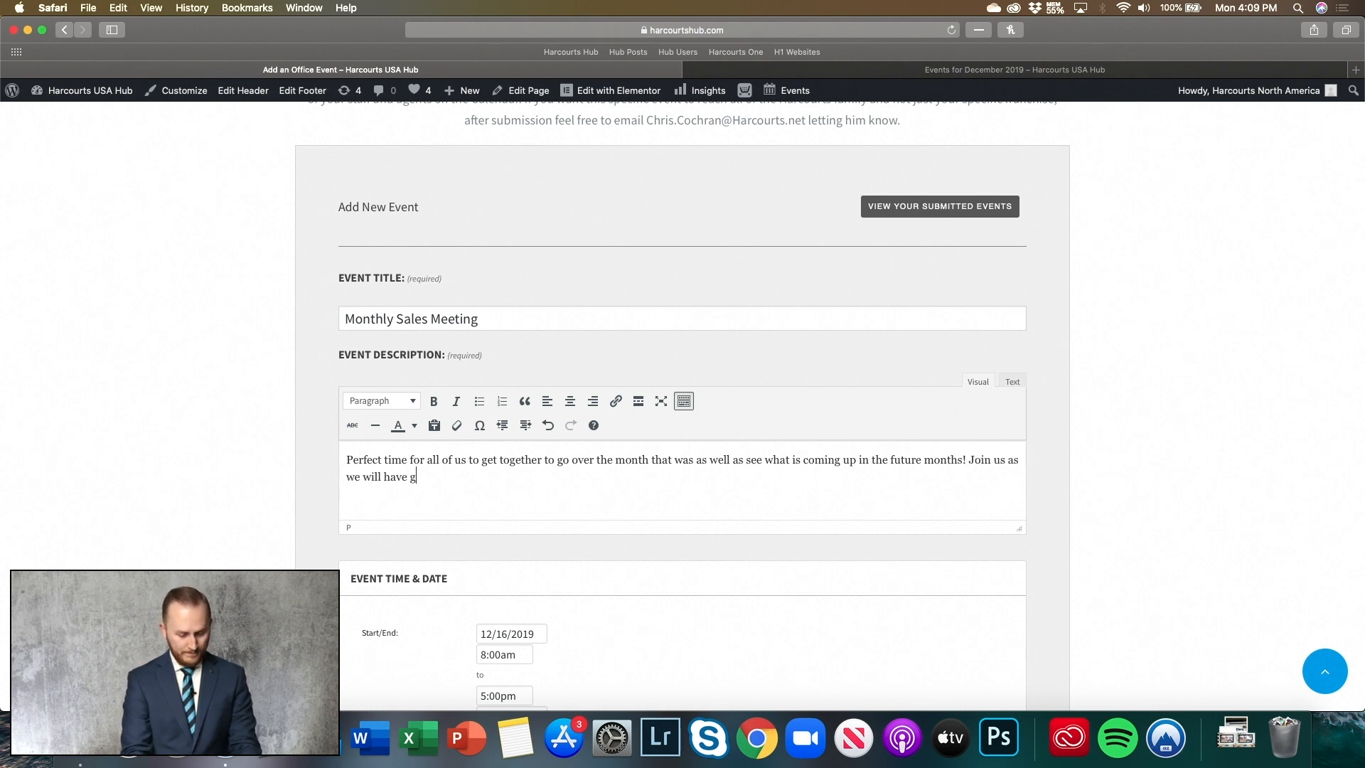
{"action": "type", "text": "uest speakers, food, and fun!"}
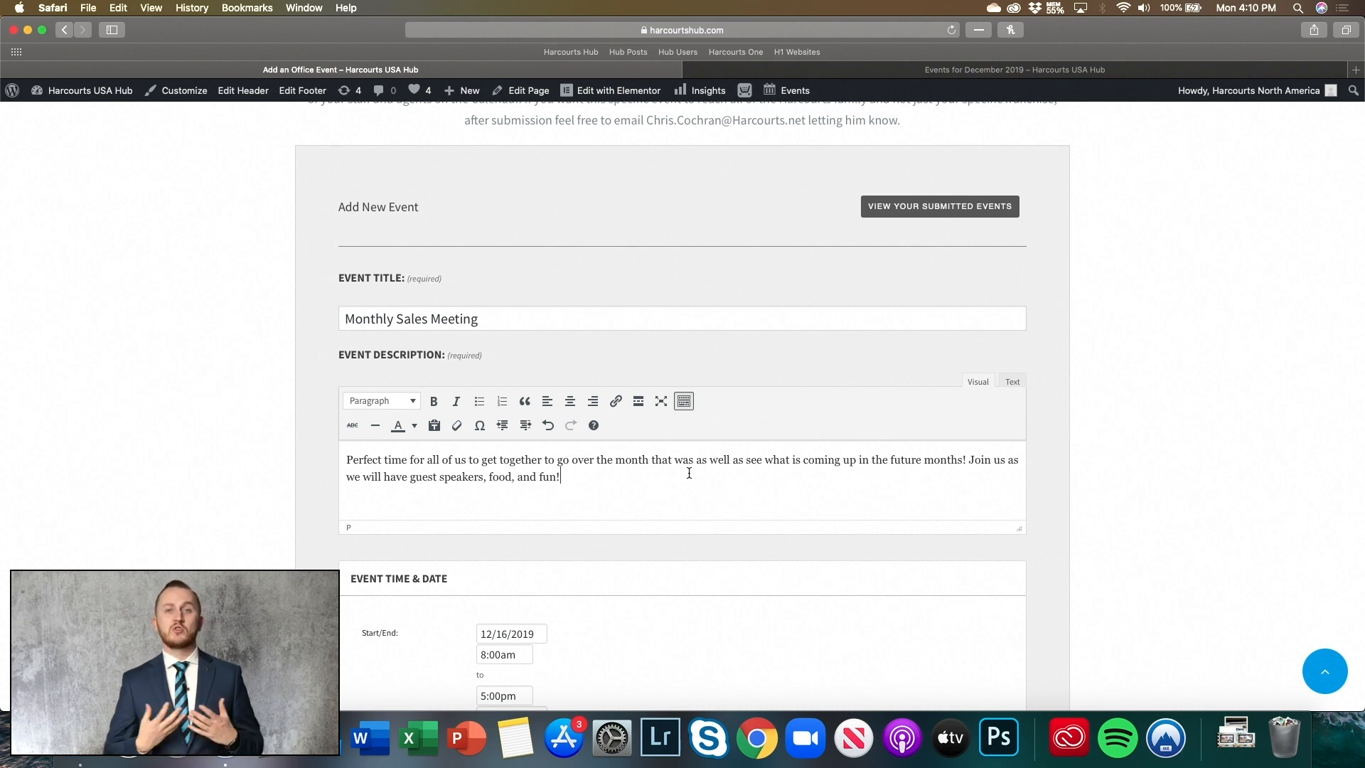
- Change the event's start date to 12/19/2019
{"action": "scroll", "coordinate": [688, 473], "scroll_direction": "down", "scroll_amount": 5}
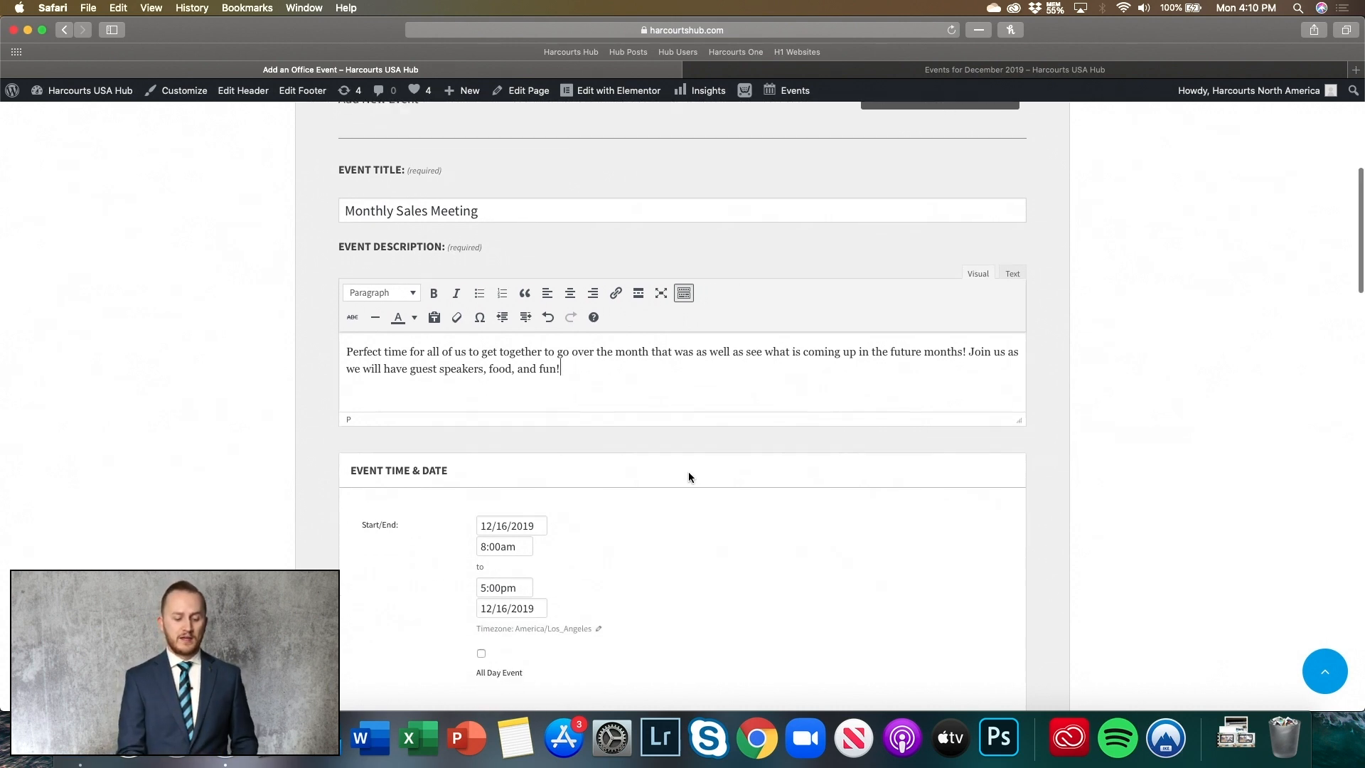
{"action": "left_click", "coordinate": [499, 444]}
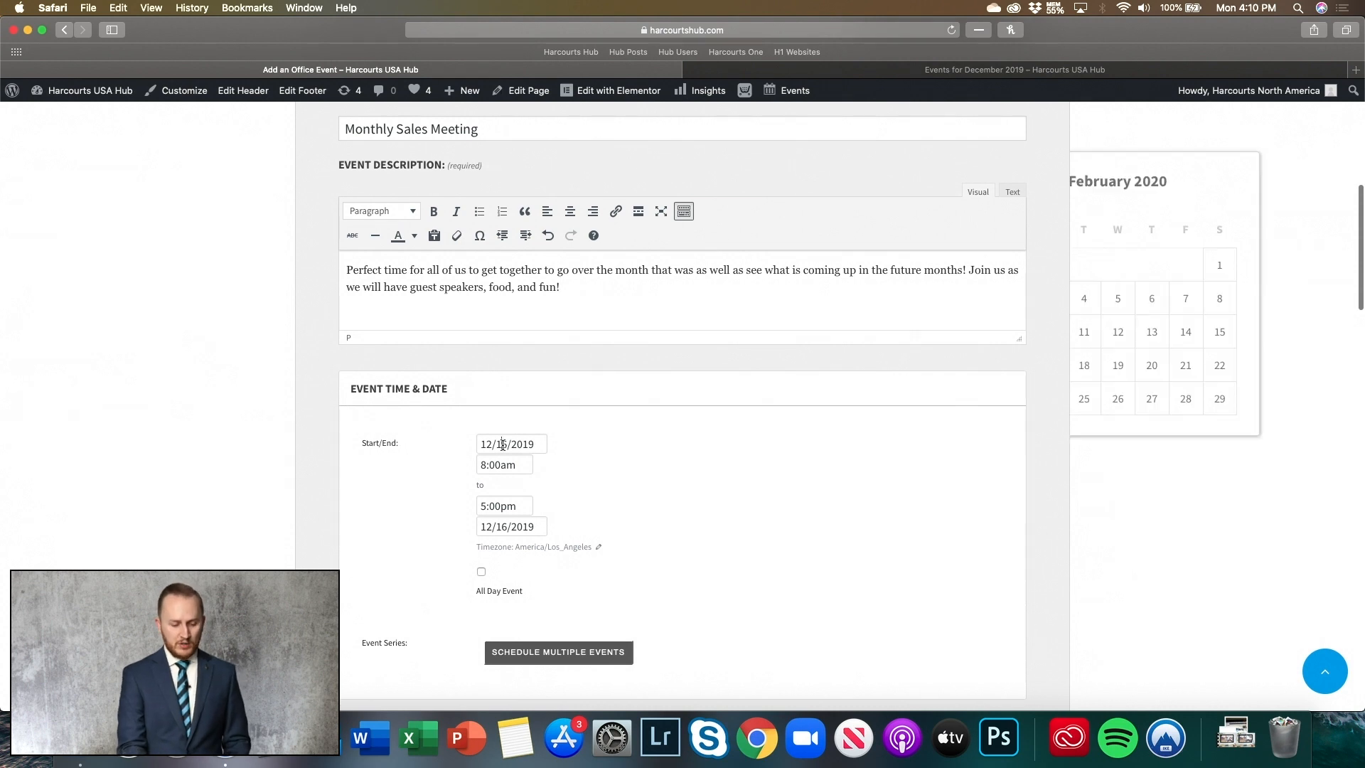
{"action": "left_click", "coordinate": [1119, 366]}
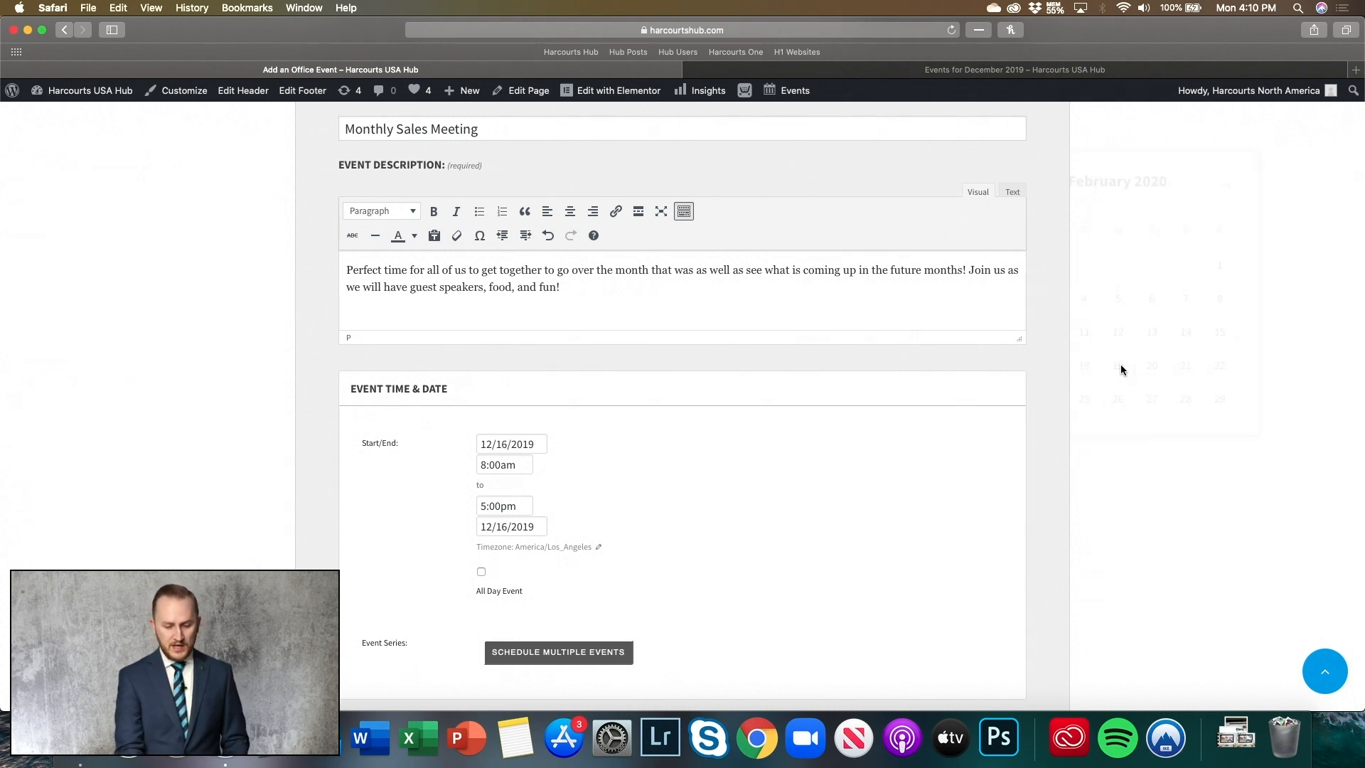
{"action": "left_click", "coordinate": [501, 444]}
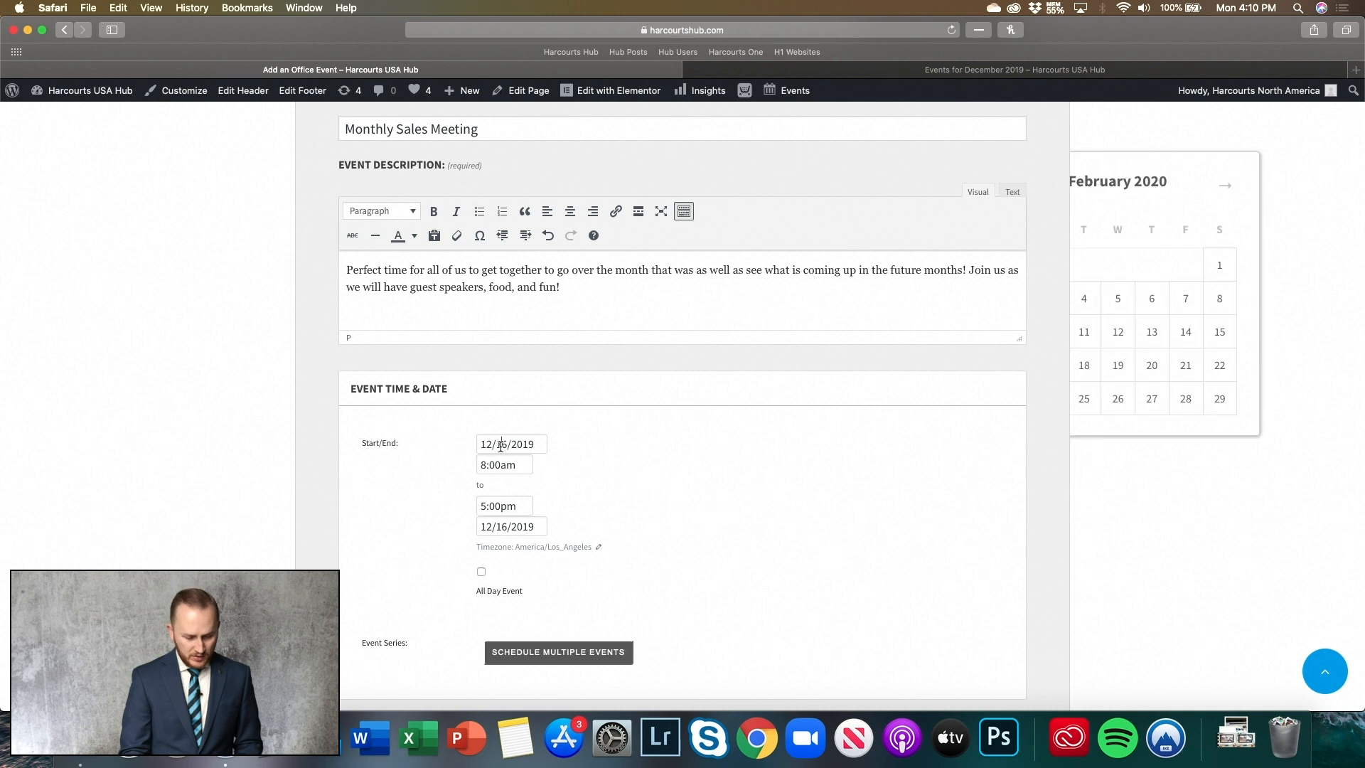
{"action": "key", "text": "Delete"}
{"action": "type", "text": "9"}
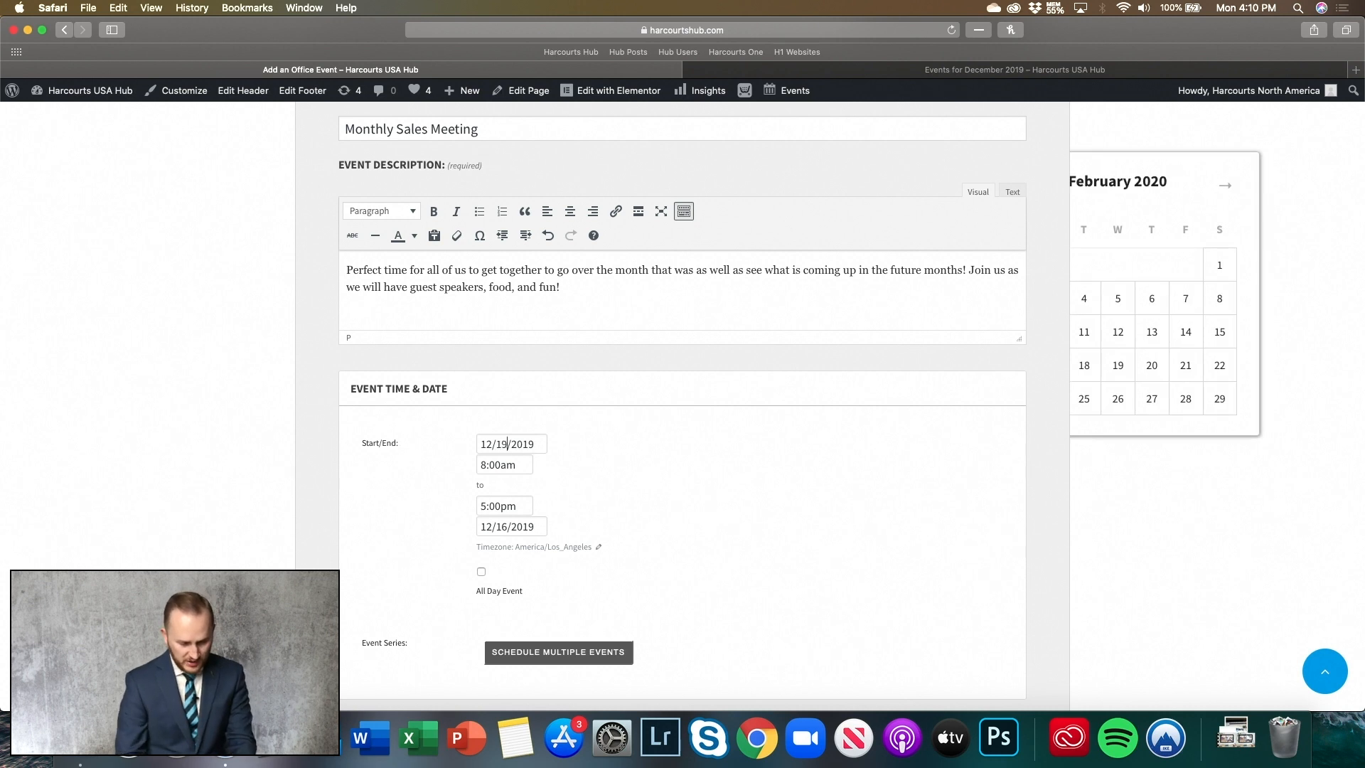
- Set the start time to 11:00am and the end time to 12:00pm
{"action": "left_click", "coordinate": [487, 466]}
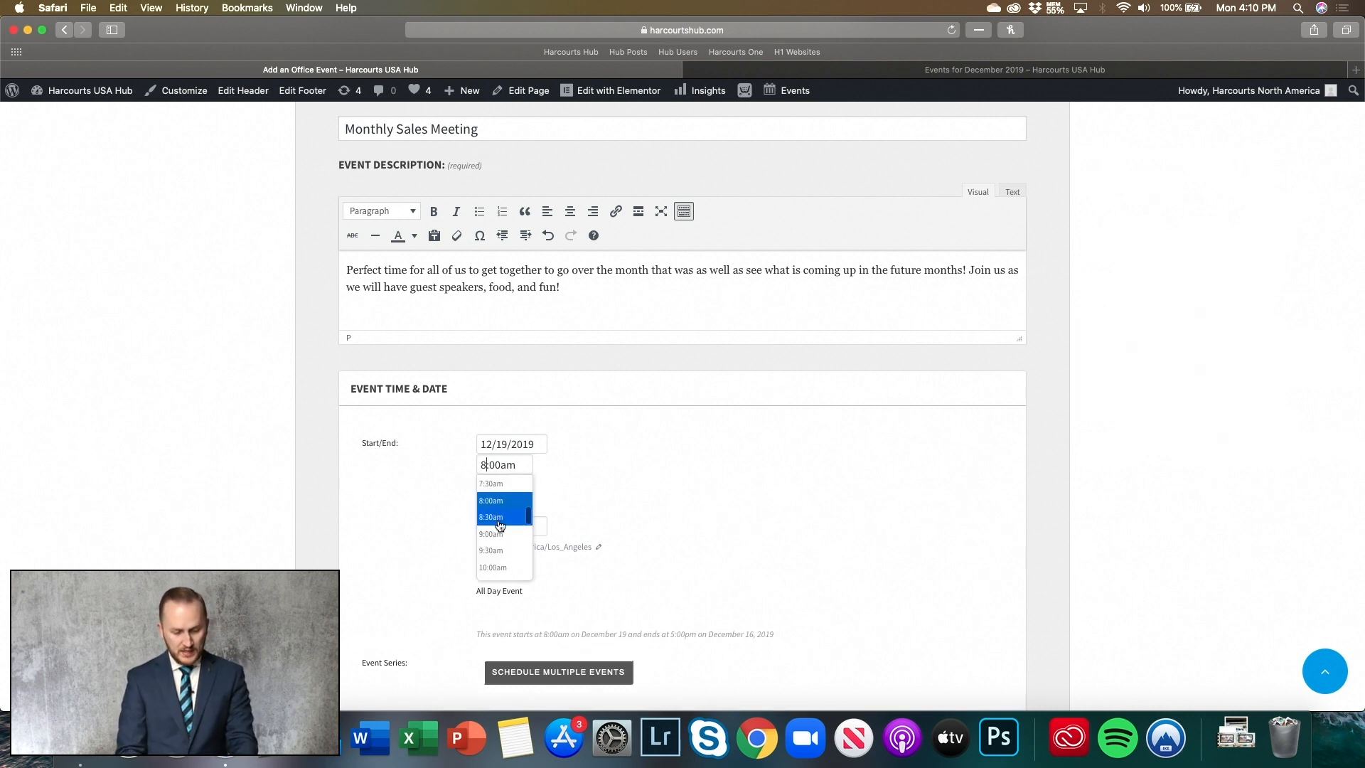
{"action": "scroll", "coordinate": [502, 524], "scroll_direction": "down", "scroll_amount": 2}
{"action": "scroll", "coordinate": [501, 524], "scroll_direction": "down", "scroll_amount": 2}
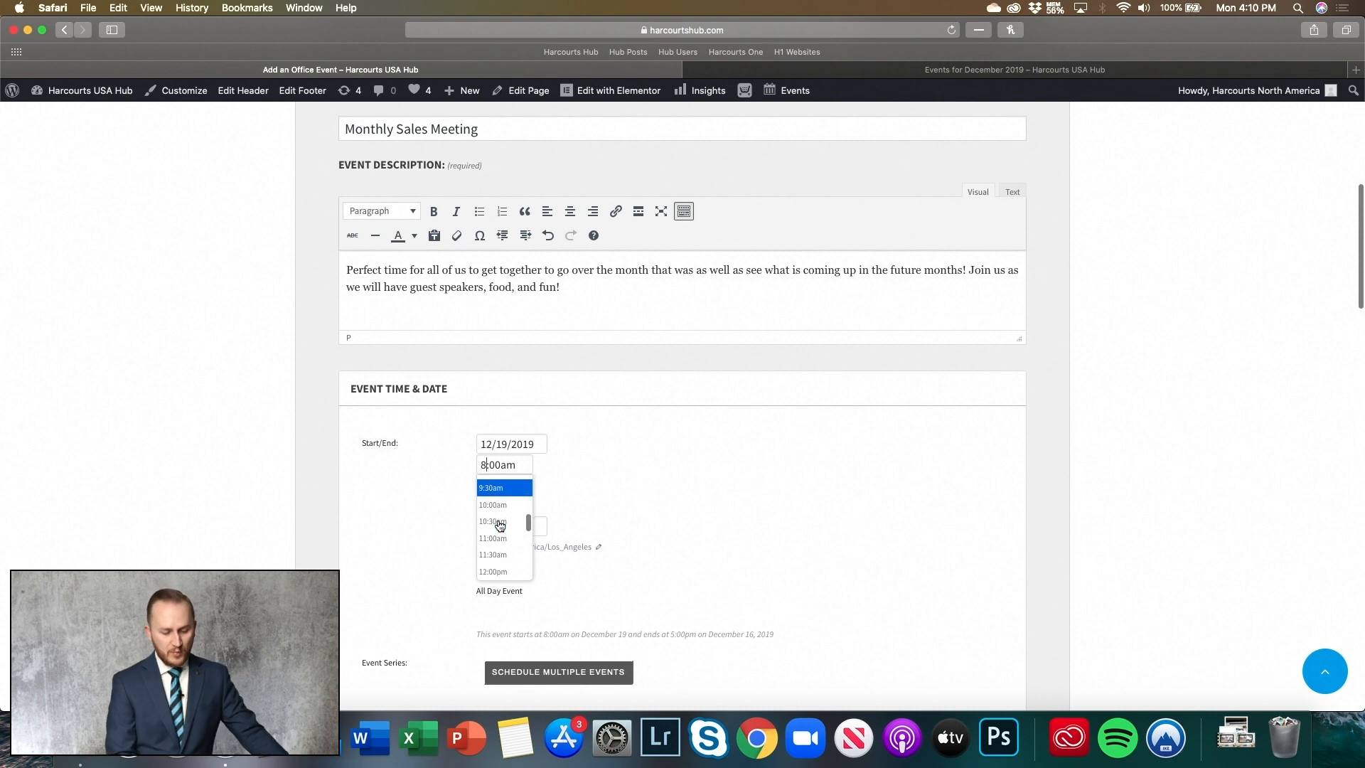
{"action": "left_click", "coordinate": [503, 538]}
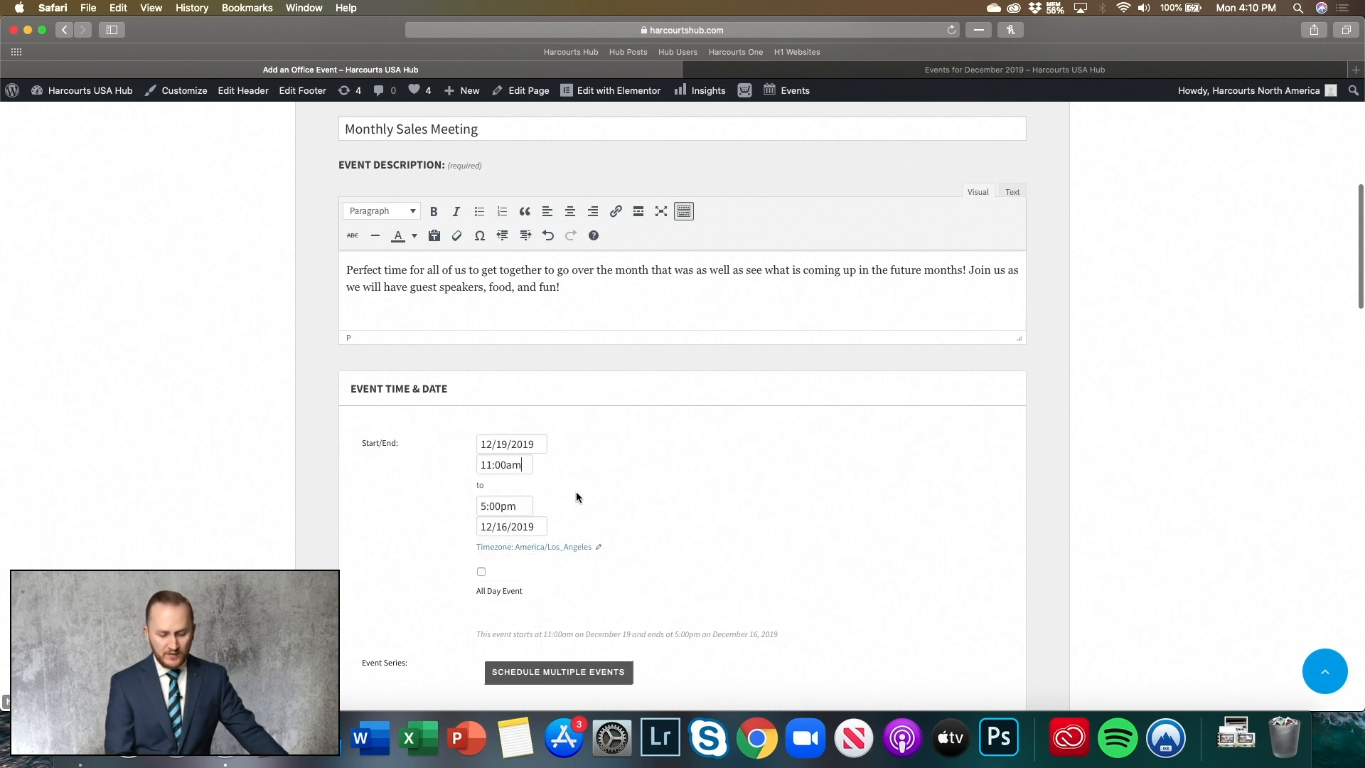
{"action": "scroll", "coordinate": [576, 492], "scroll_direction": "down", "scroll_amount": 1}
{"action": "left_click", "coordinate": [488, 471]}
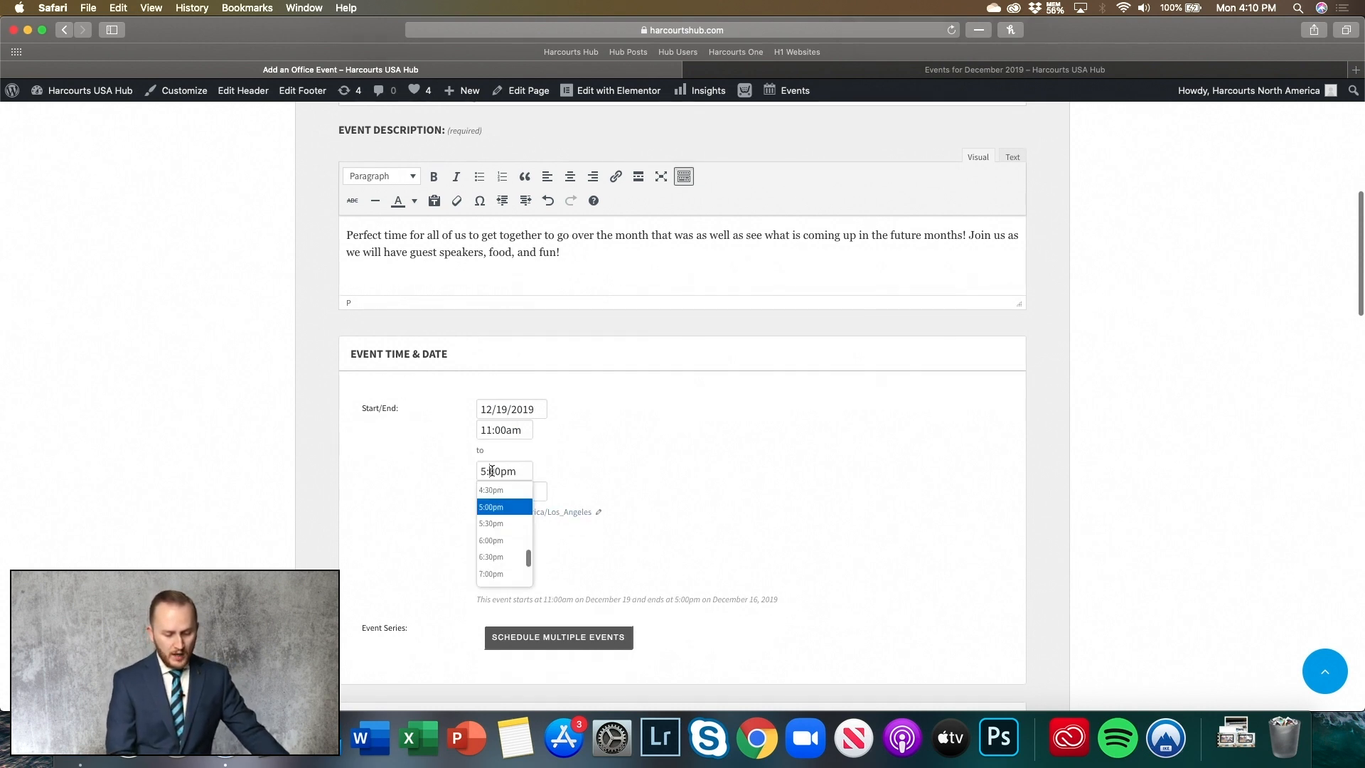
{"action": "scroll", "coordinate": [502, 526], "scroll_direction": "up", "scroll_amount": 12}
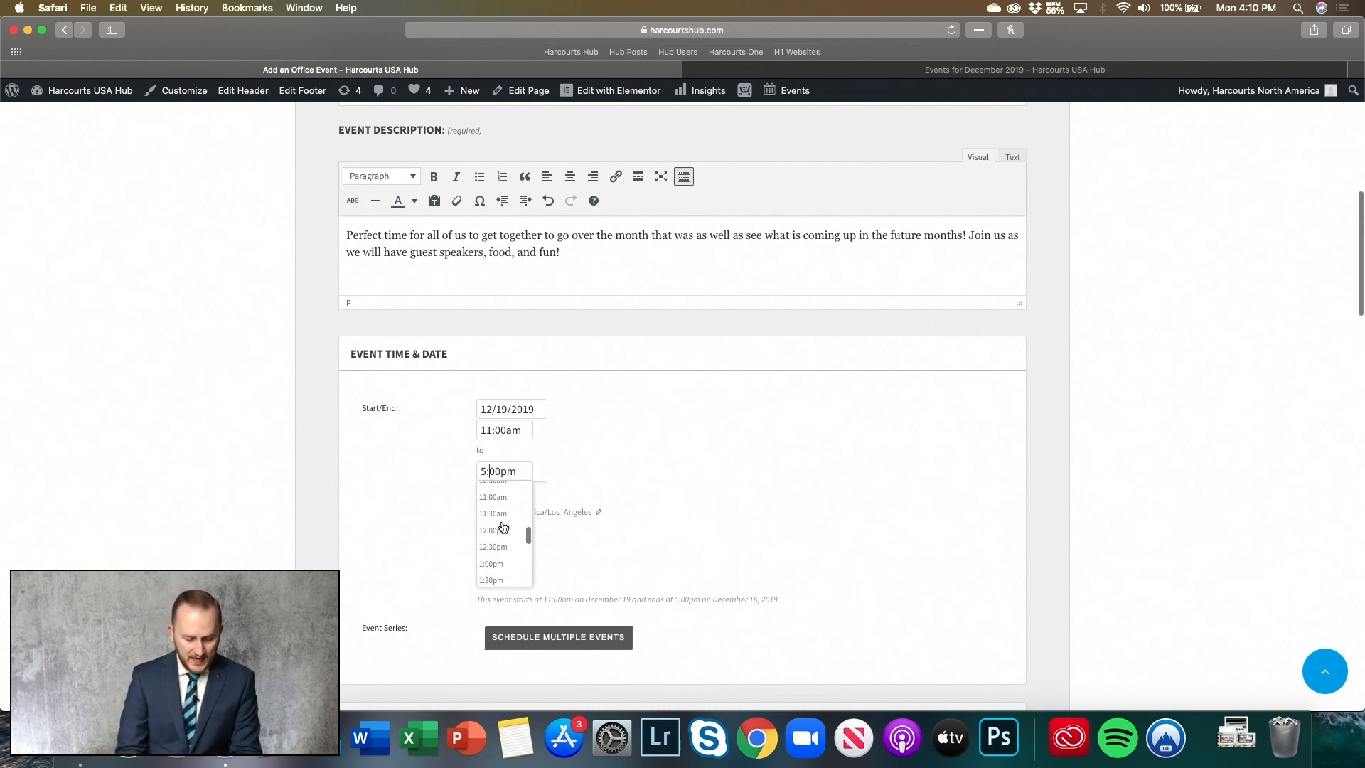
{"action": "left_click", "coordinate": [503, 538]}
- Change the event's end date to 12/19/2019
{"action": "scroll", "coordinate": [619, 482], "scroll_direction": "down", "scroll_amount": 1}
{"action": "scroll", "coordinate": [620, 481], "scroll_direction": "down", "scroll_amount": 2}
{"action": "left_click", "coordinate": [540, 472]}
{"action": "key", "text": "BackSpace"}
{"action": "type", "text": "9/2019"}
{"action": "left_click", "coordinate": [706, 475]}
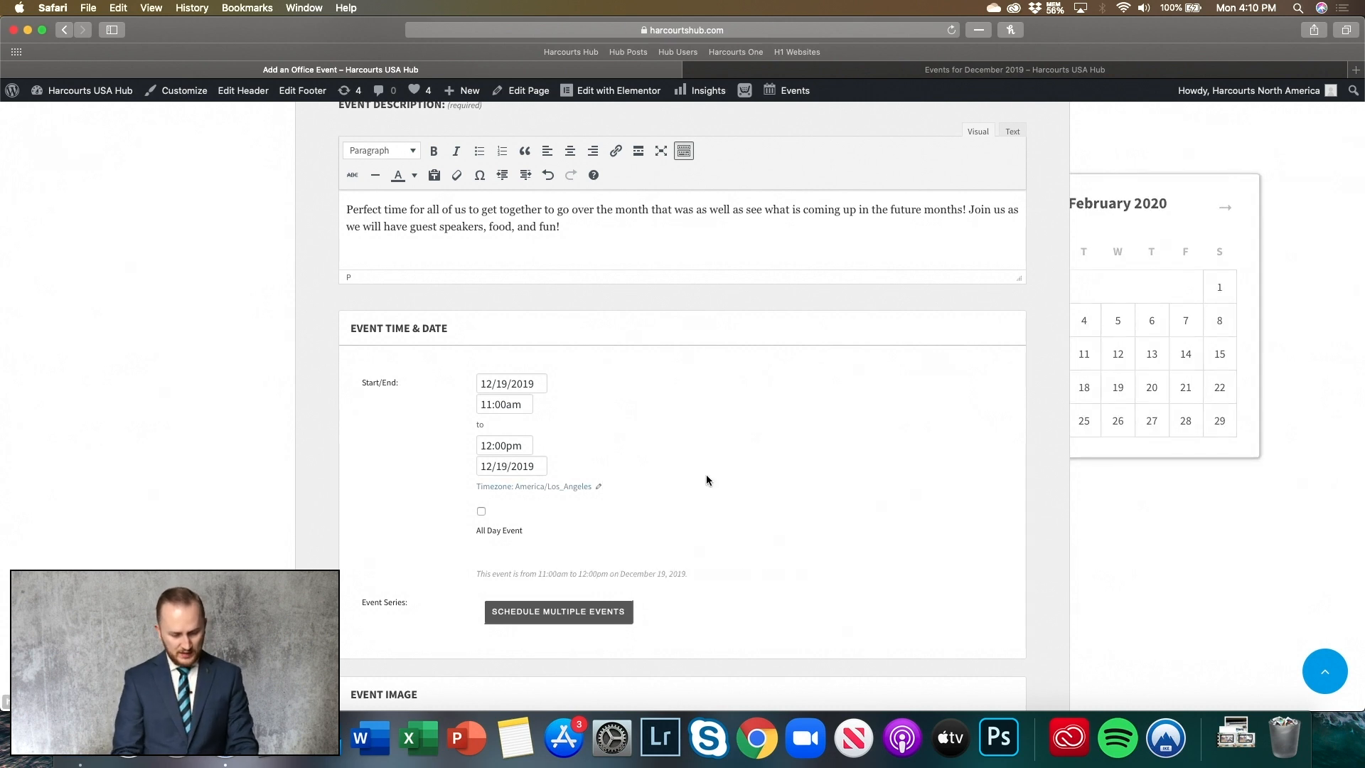
{"action": "scroll", "coordinate": [706, 475], "scroll_direction": "down", "scroll_amount": 3}
{"action": "scroll", "coordinate": [706, 480], "scroll_direction": "down", "scroll_amount": 1}
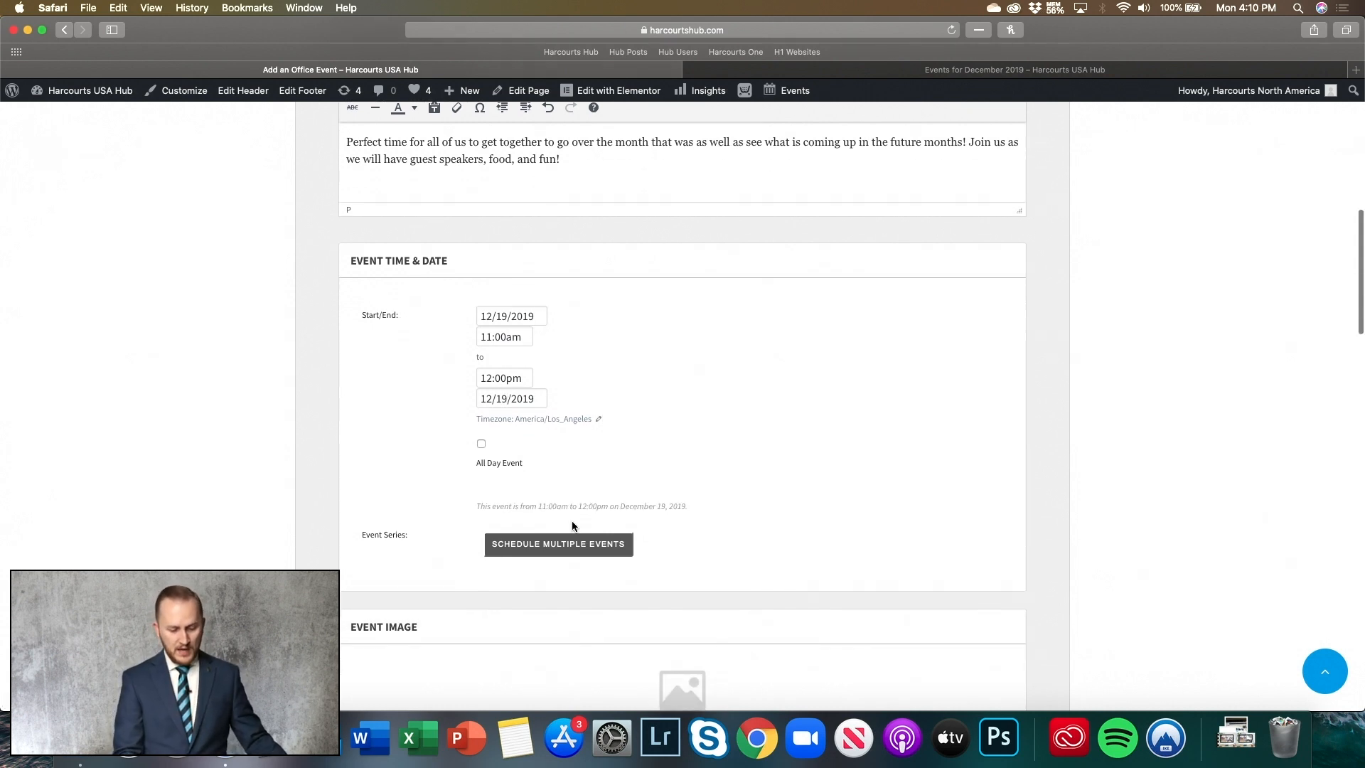
- Make the event repeat monthly on the first Thursday of the month
{"action": "left_click", "coordinate": [539, 552]}
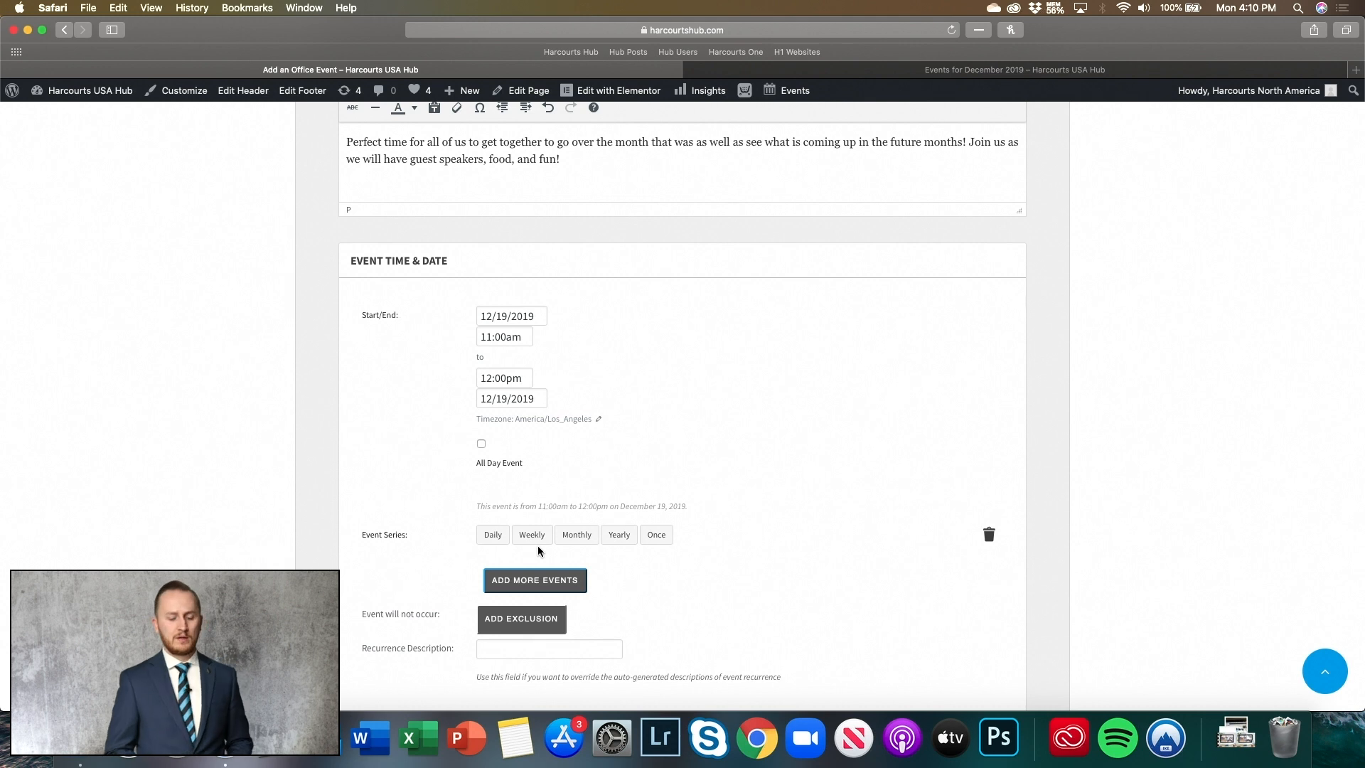
{"action": "left_click", "coordinate": [575, 540]}
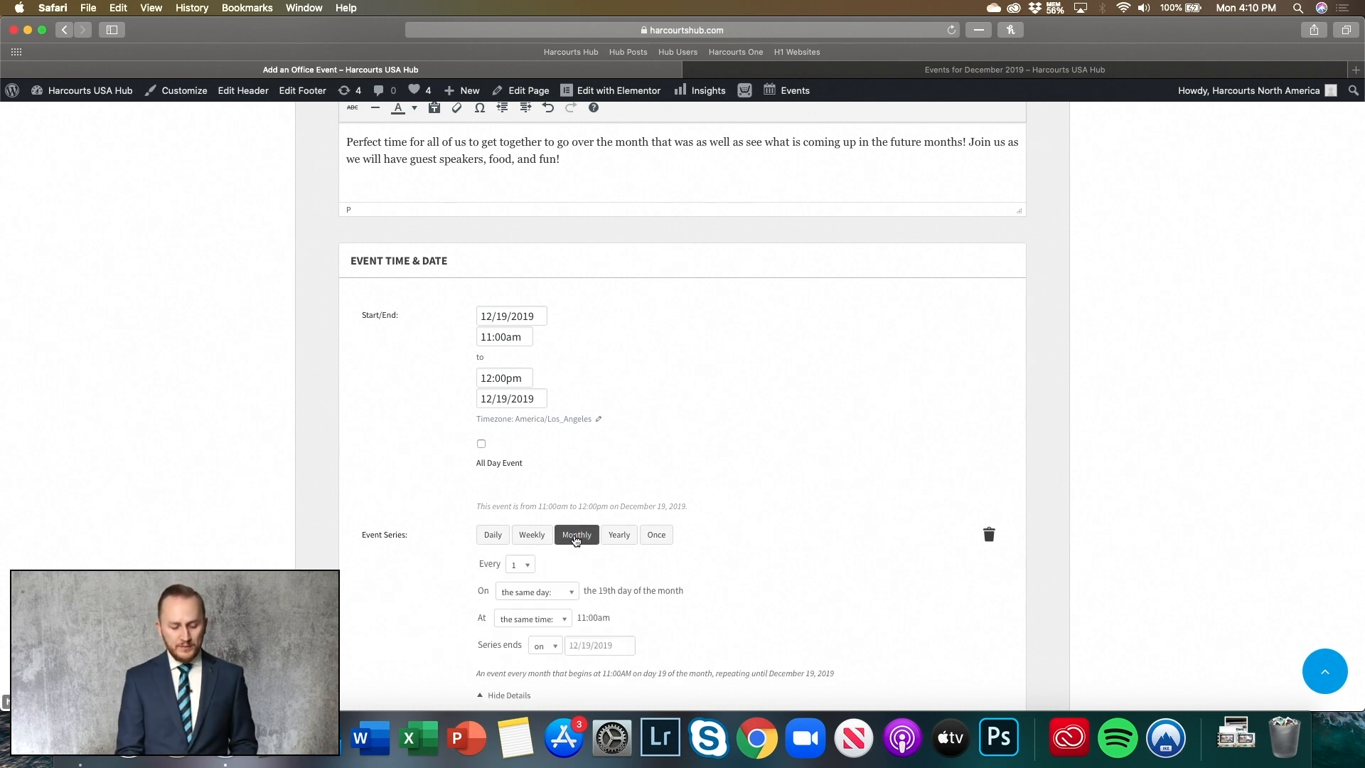
{"action": "scroll", "coordinate": [528, 542], "scroll_direction": "down", "scroll_amount": 1}
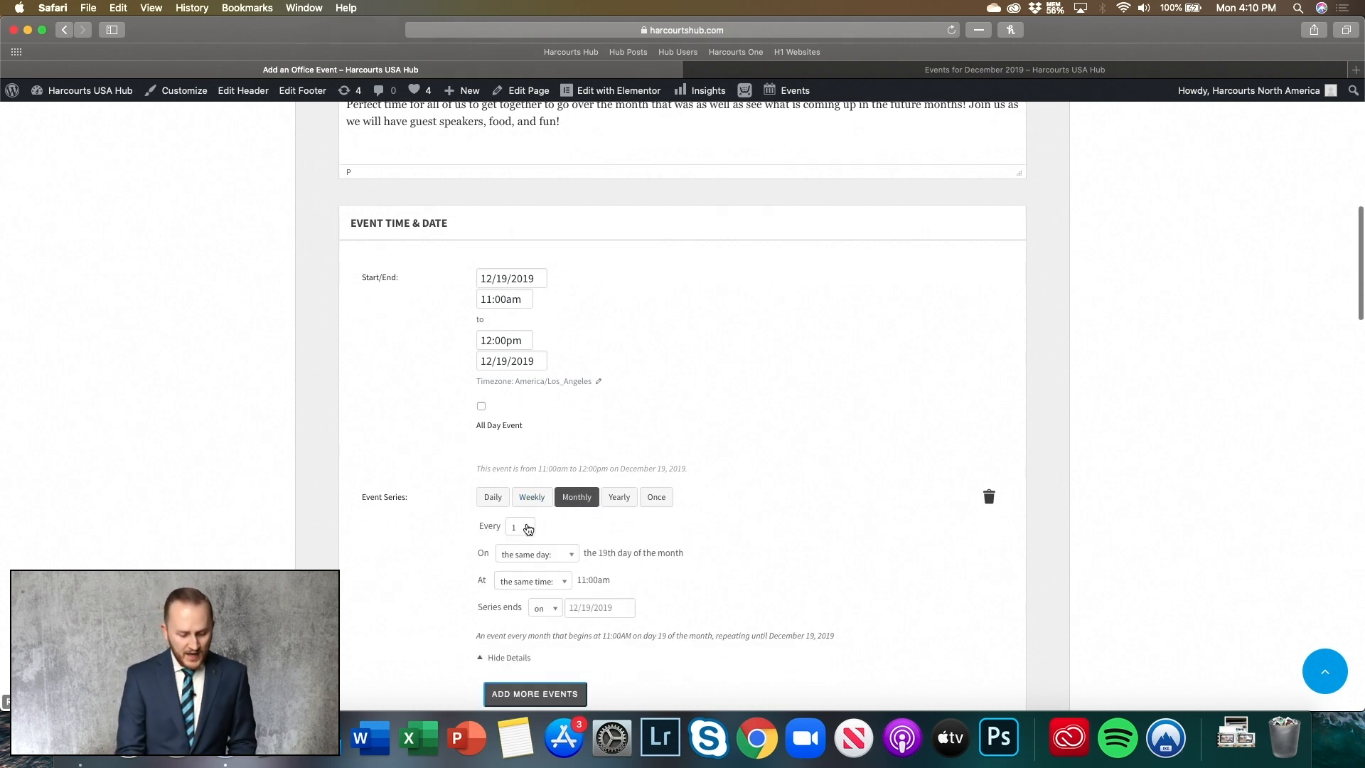
{"action": "left_click", "coordinate": [528, 528]}
{"action": "left_click", "coordinate": [568, 447]}
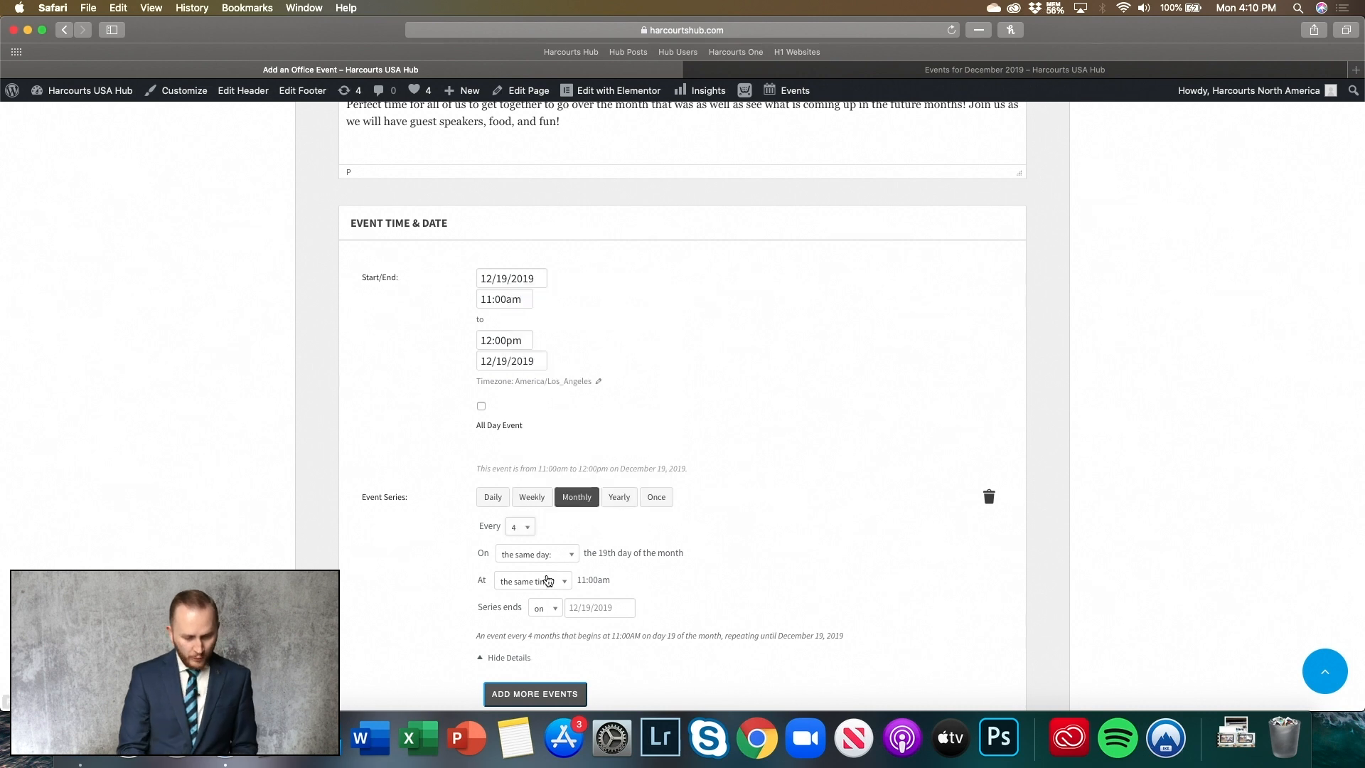
{"action": "left_click", "coordinate": [562, 558]}
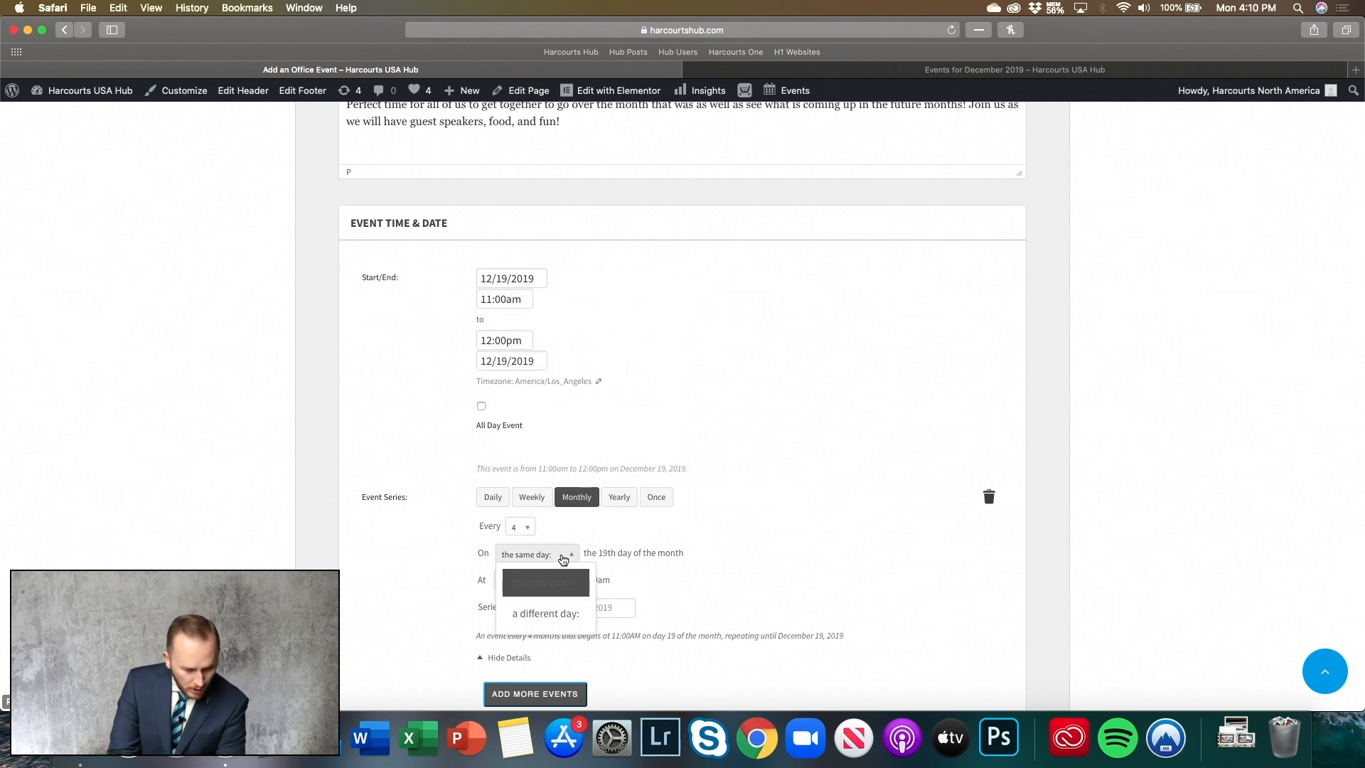
{"action": "left_click", "coordinate": [556, 614]}
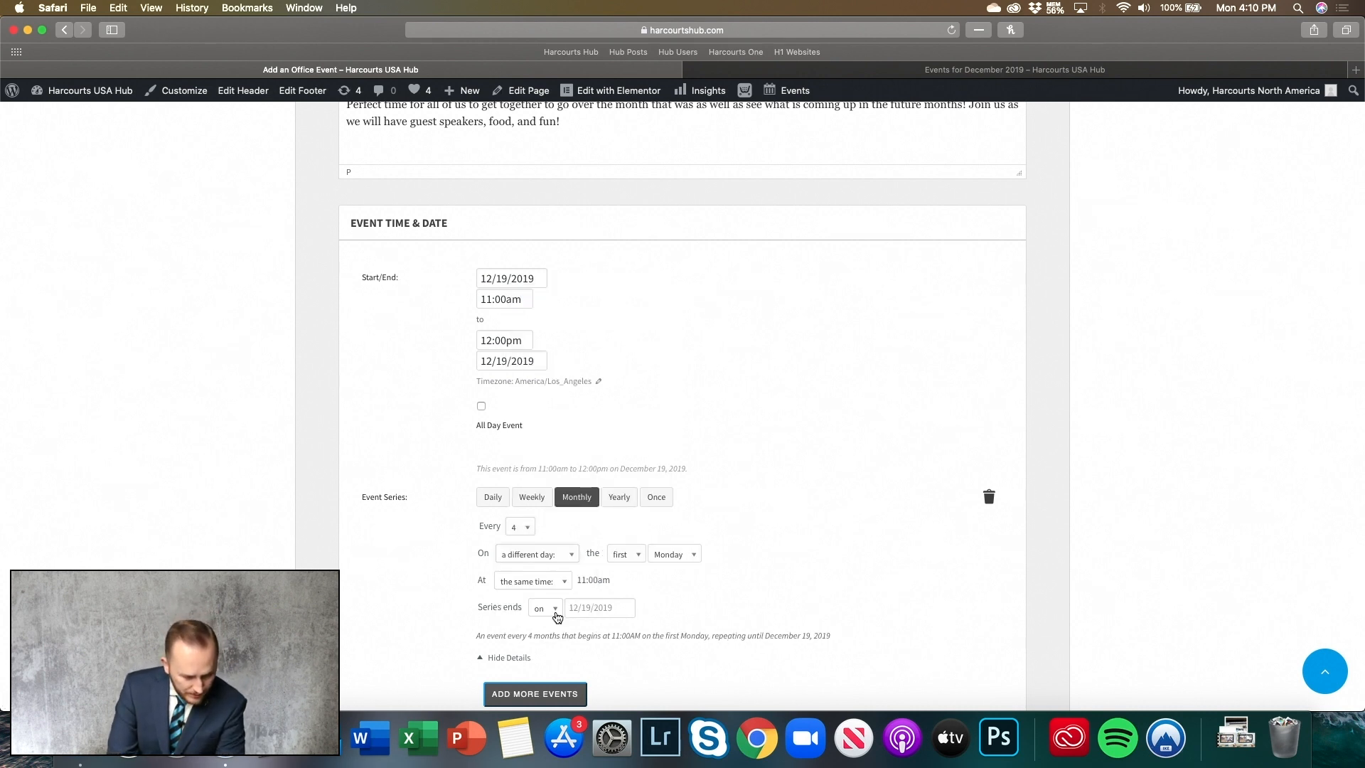
{"action": "left_click", "coordinate": [668, 555]}
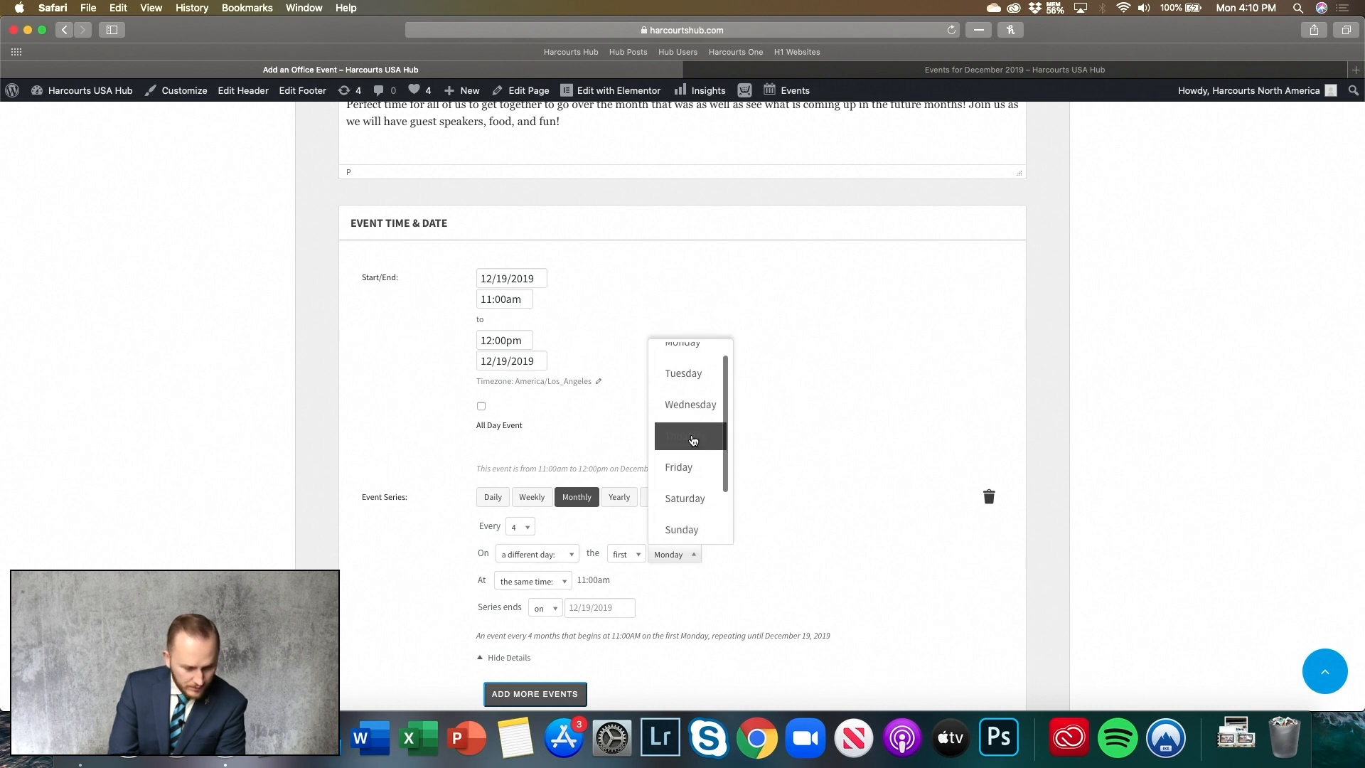
{"action": "left_click", "coordinate": [693, 441]}
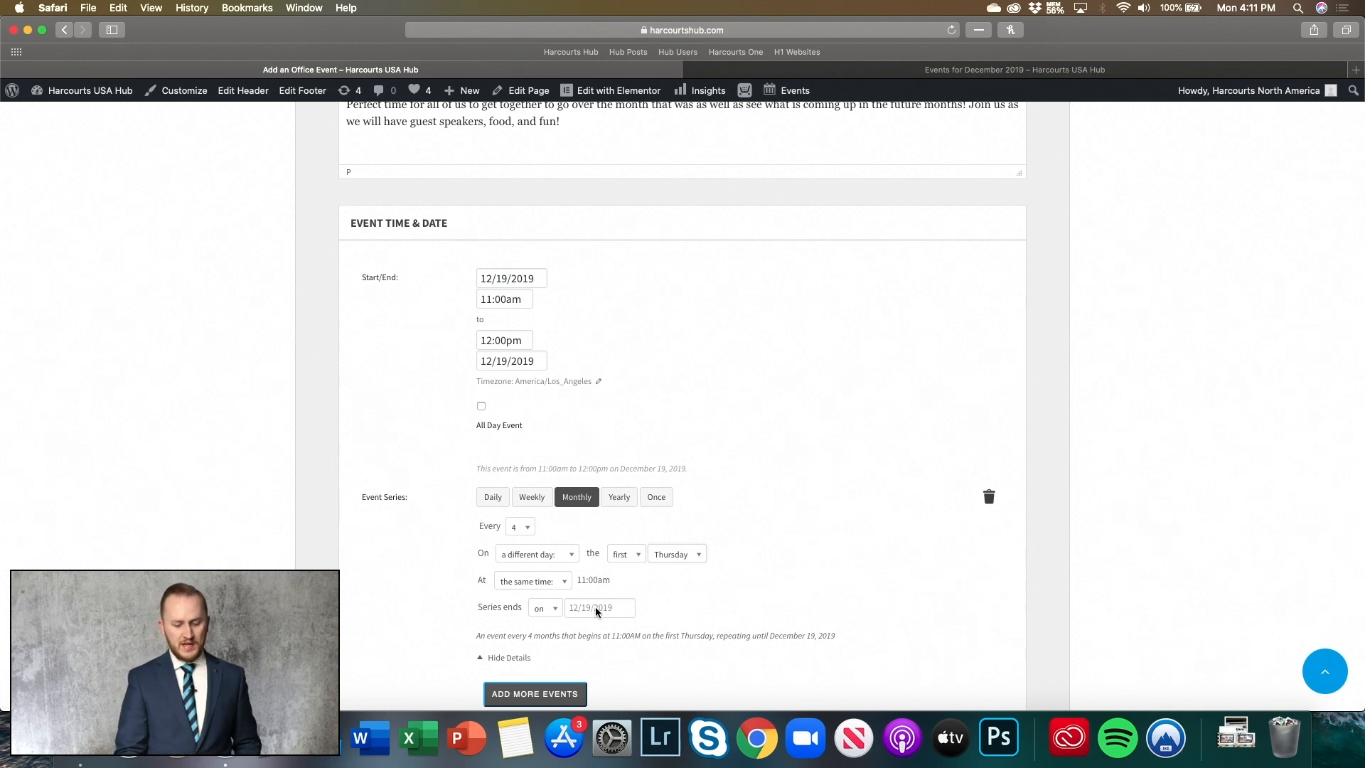
- Set the series to never end and correct the repeat interval to every 1 month
{"action": "left_click", "coordinate": [552, 610]}
{"action": "left_click", "coordinate": [564, 575]}
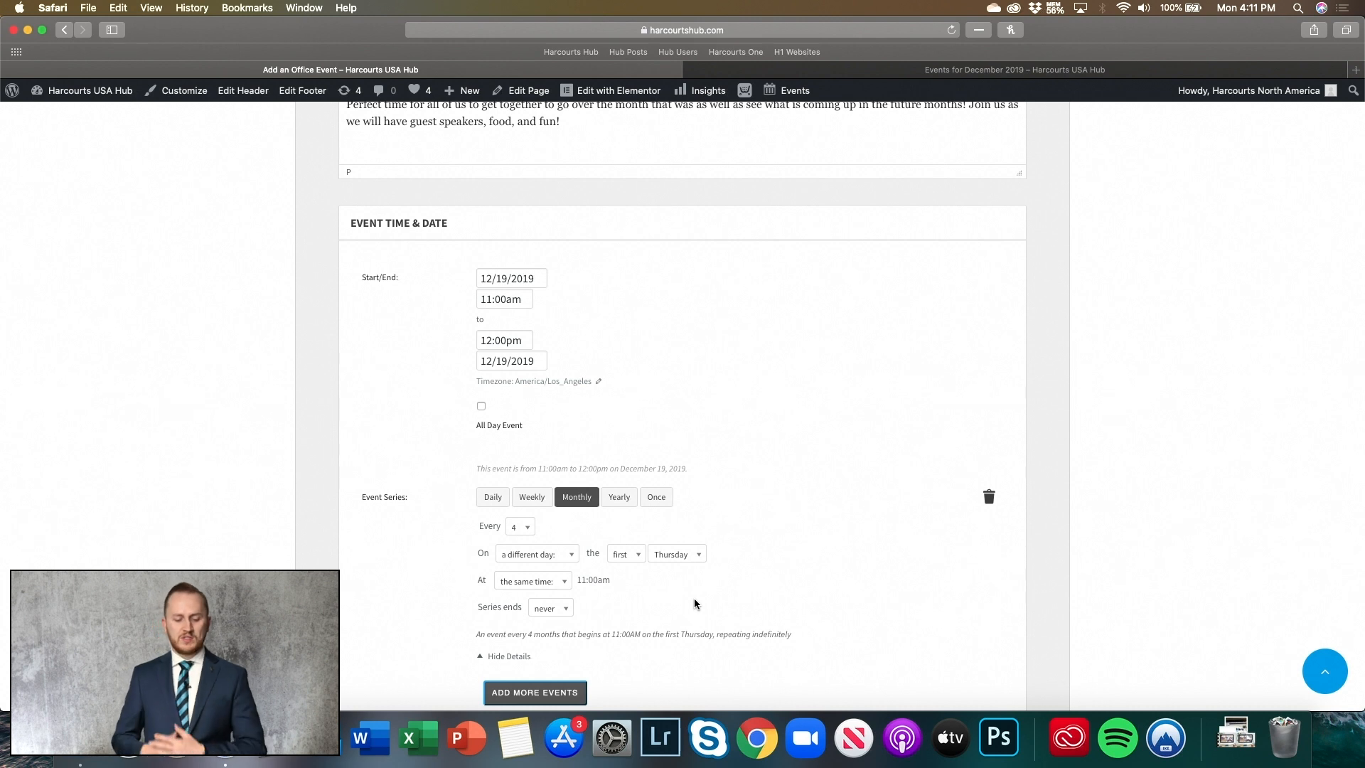
{"action": "left_click", "coordinate": [524, 529]}
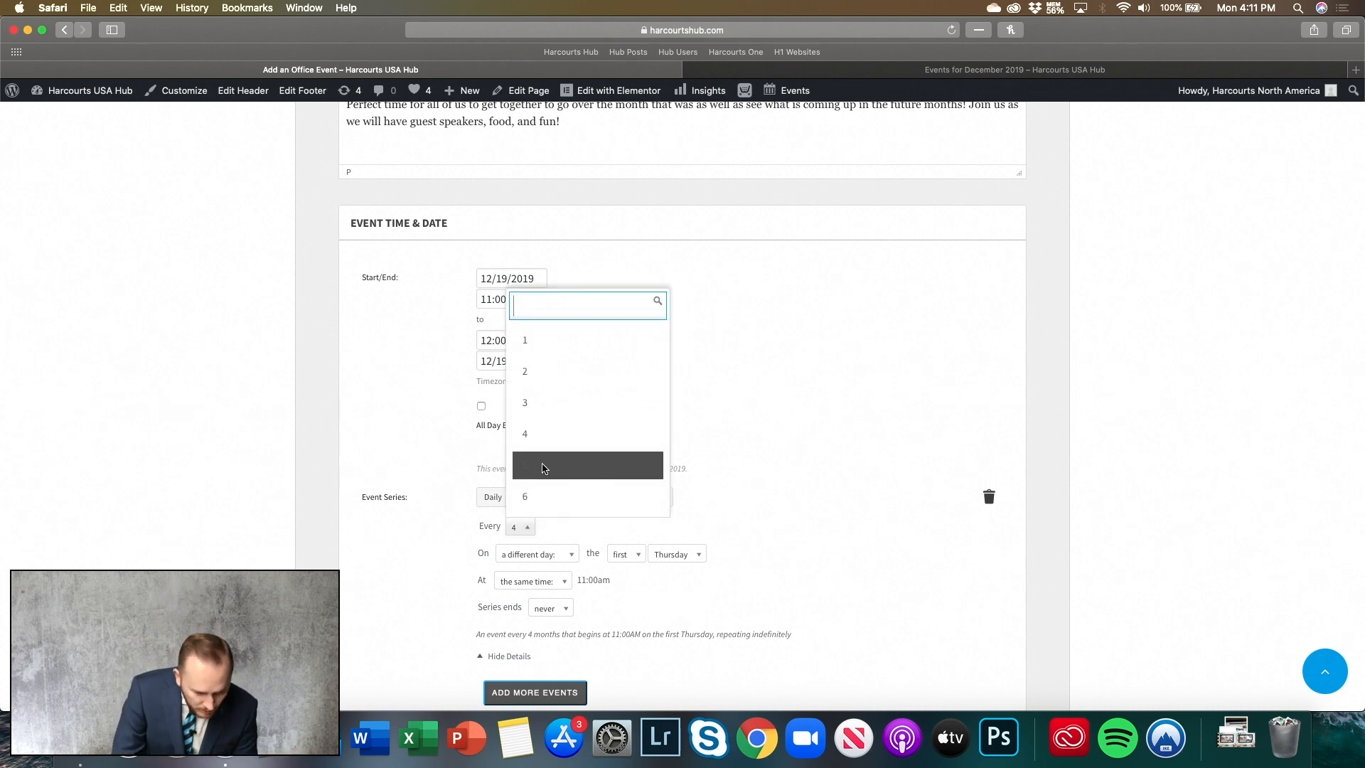
{"action": "left_click", "coordinate": [581, 432]}
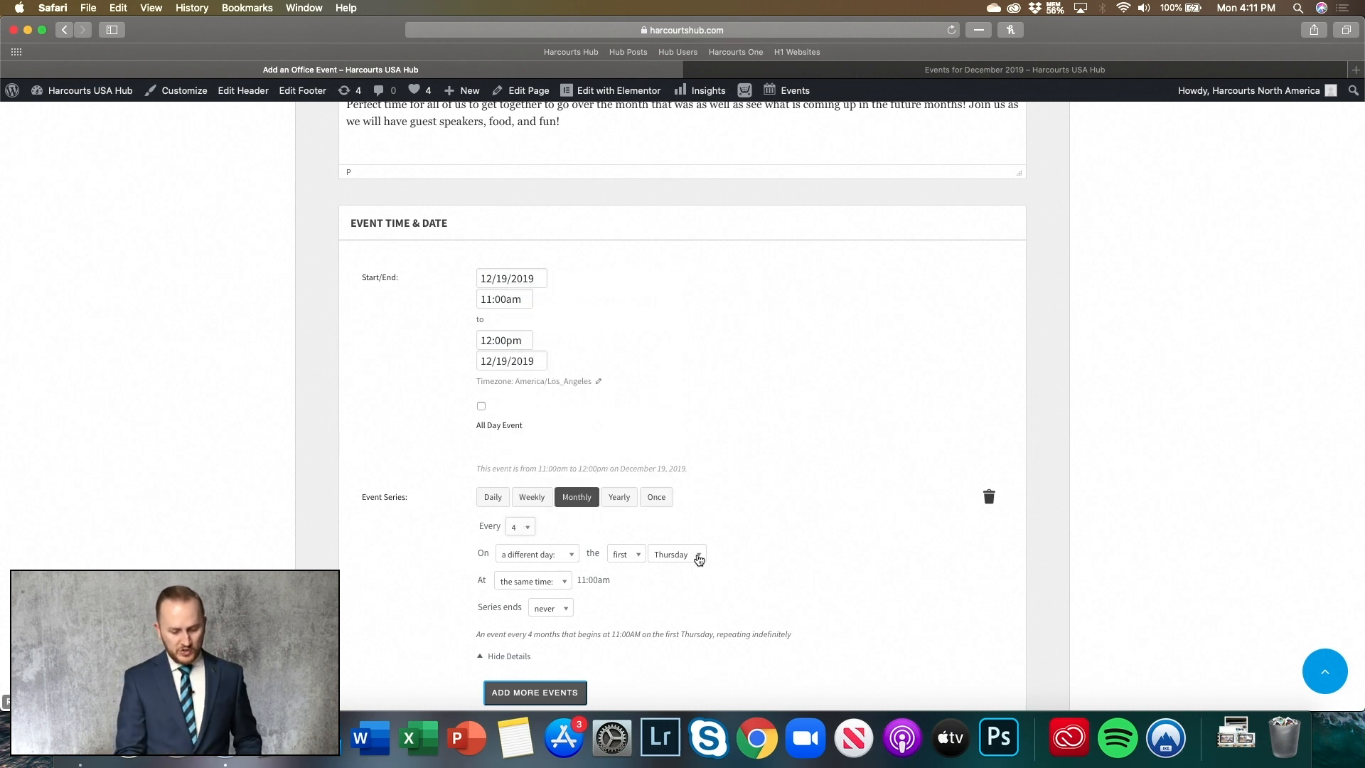
{"action": "scroll", "coordinate": [627, 582], "scroll_direction": "down", "scroll_amount": 5}
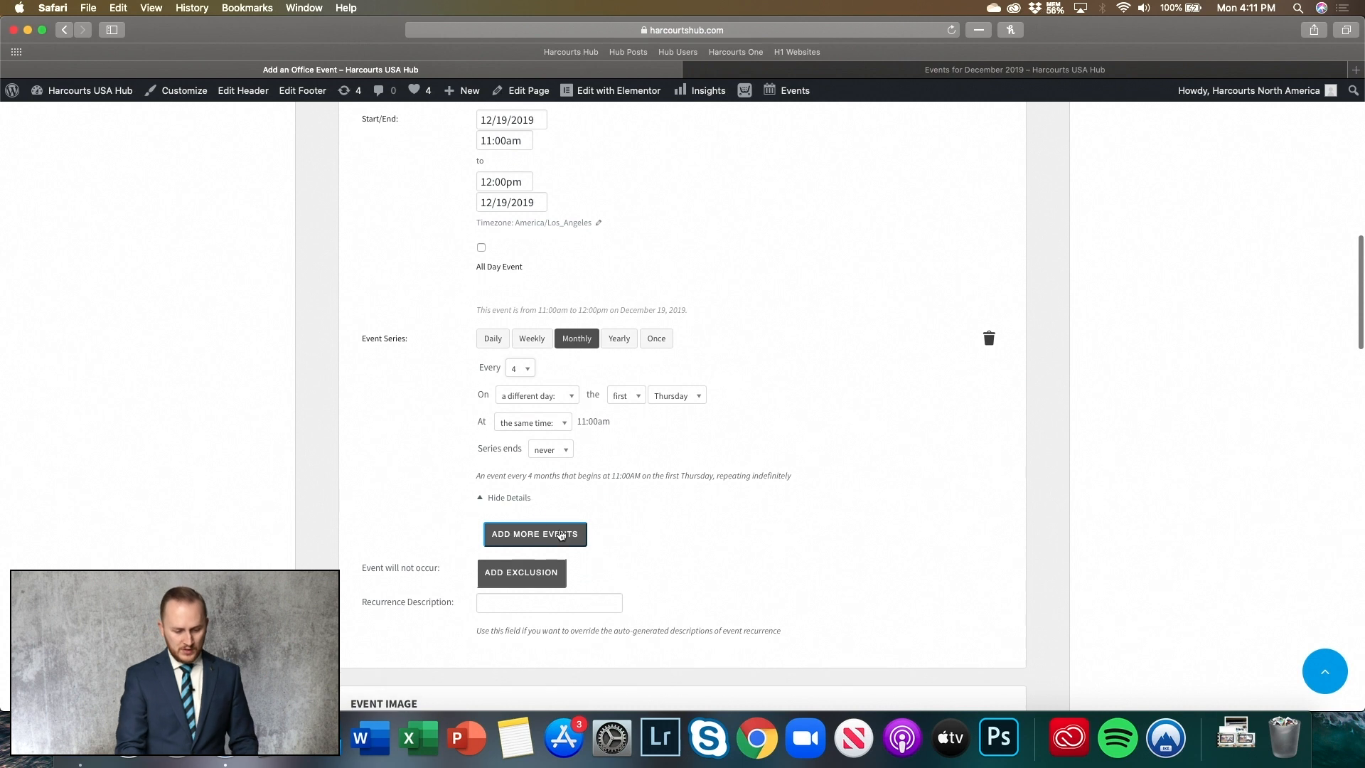
{"action": "left_click", "coordinate": [519, 367]}
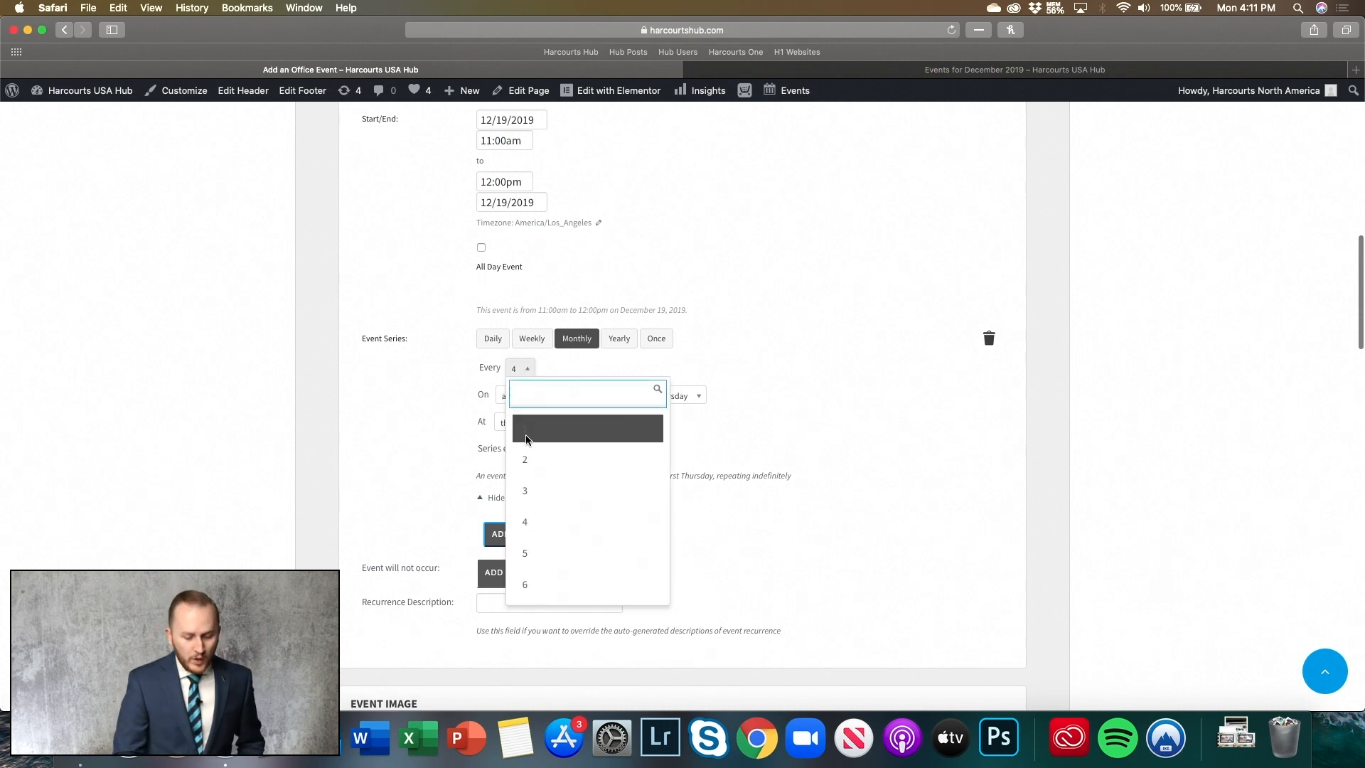
{"action": "left_click", "coordinate": [519, 421]}
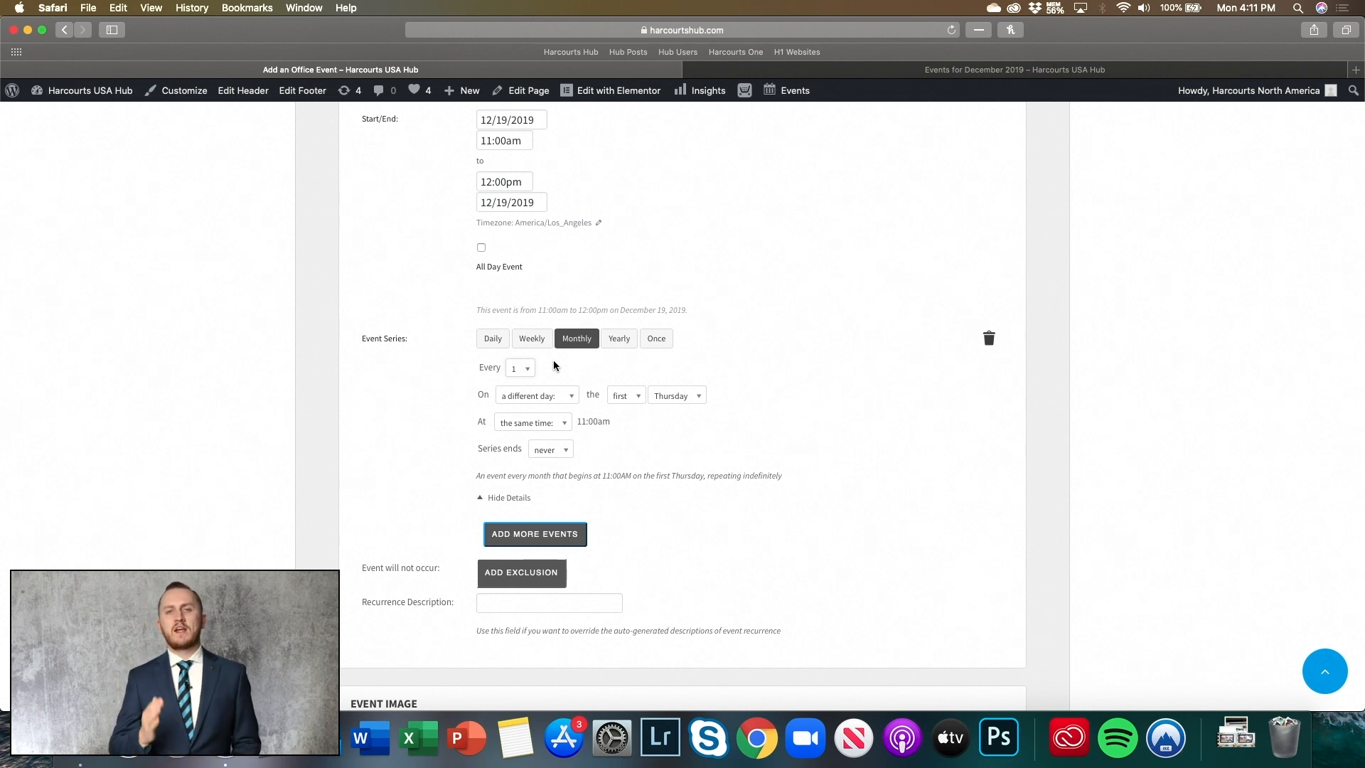
{"action": "scroll", "coordinate": [555, 364], "scroll_direction": "down", "scroll_amount": 5}
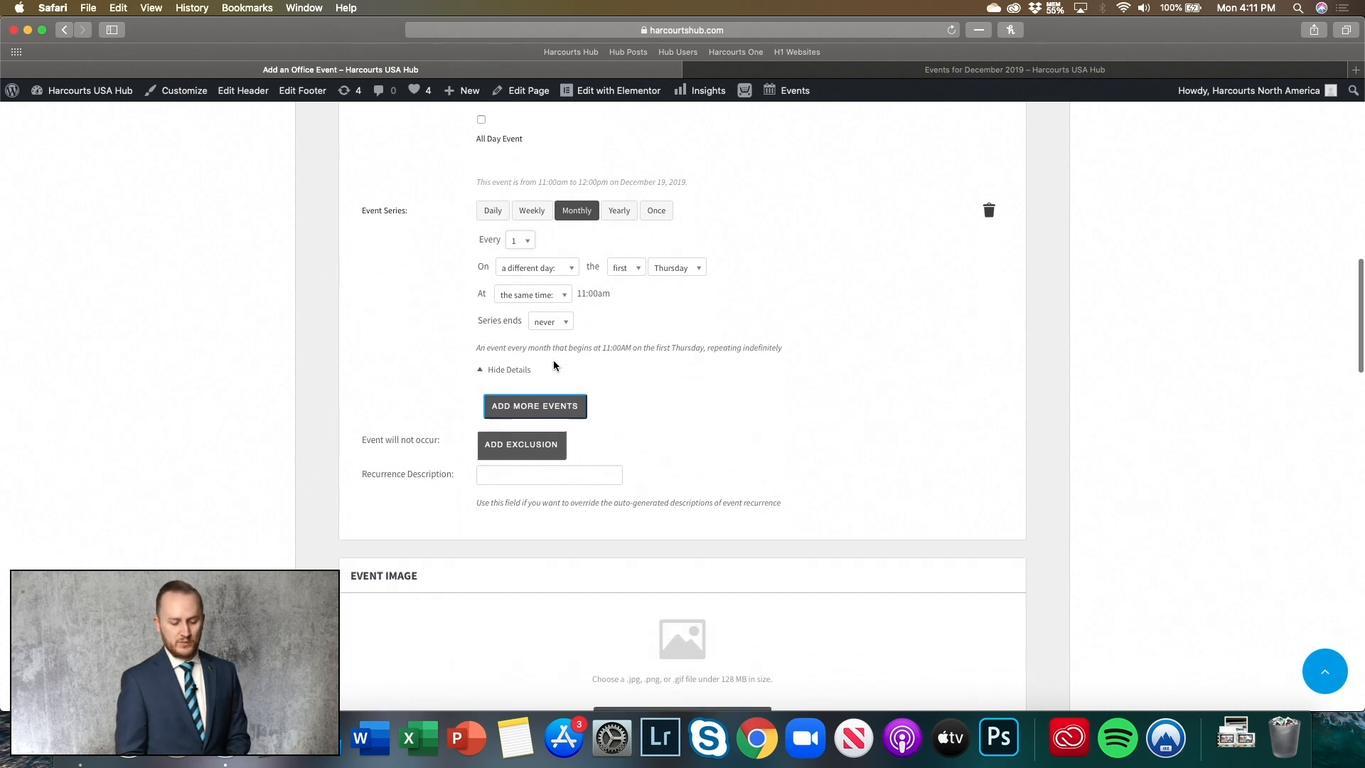
{"action": "scroll", "coordinate": [553, 365], "scroll_direction": "down", "scroll_amount": 1}
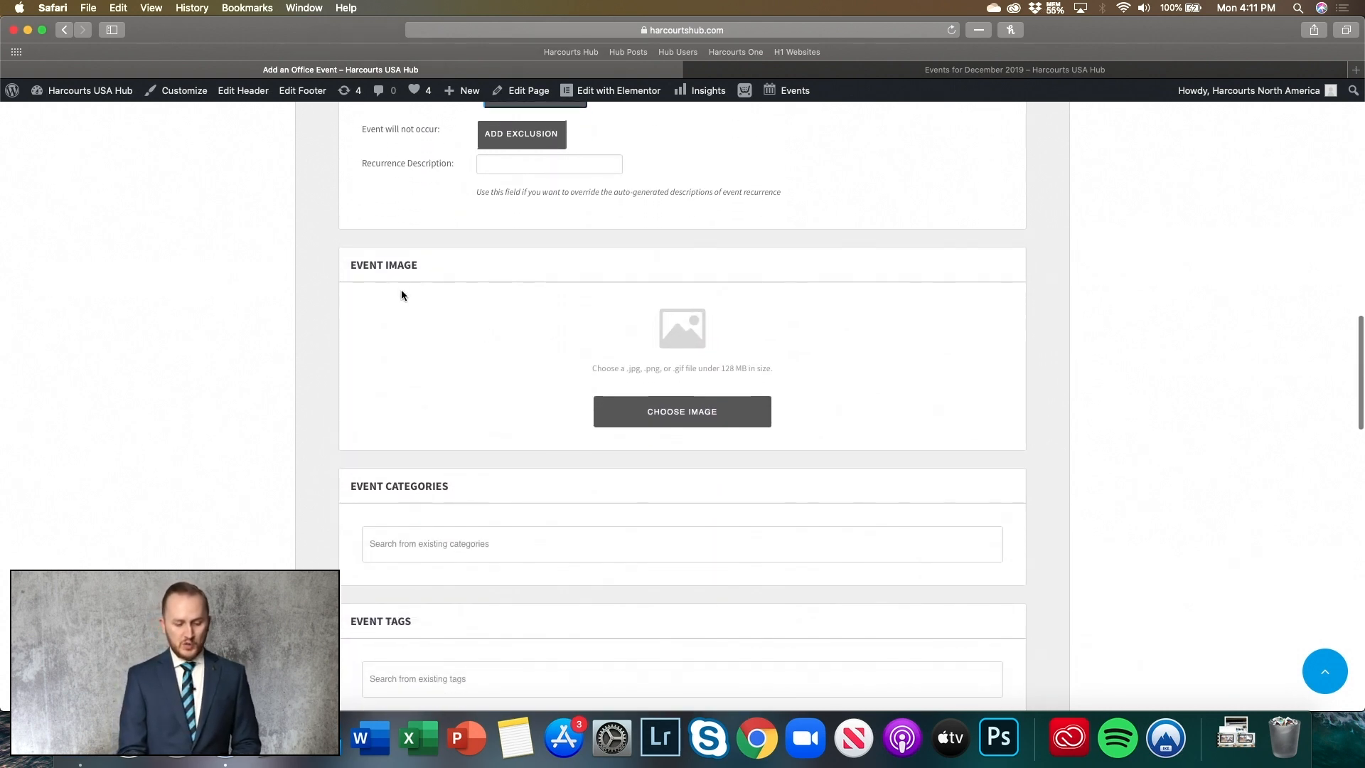
- Attach the kitchen photo spaces-renewed-cardiff-8.jpg as the event image
{"action": "left_click", "coordinate": [698, 426]}
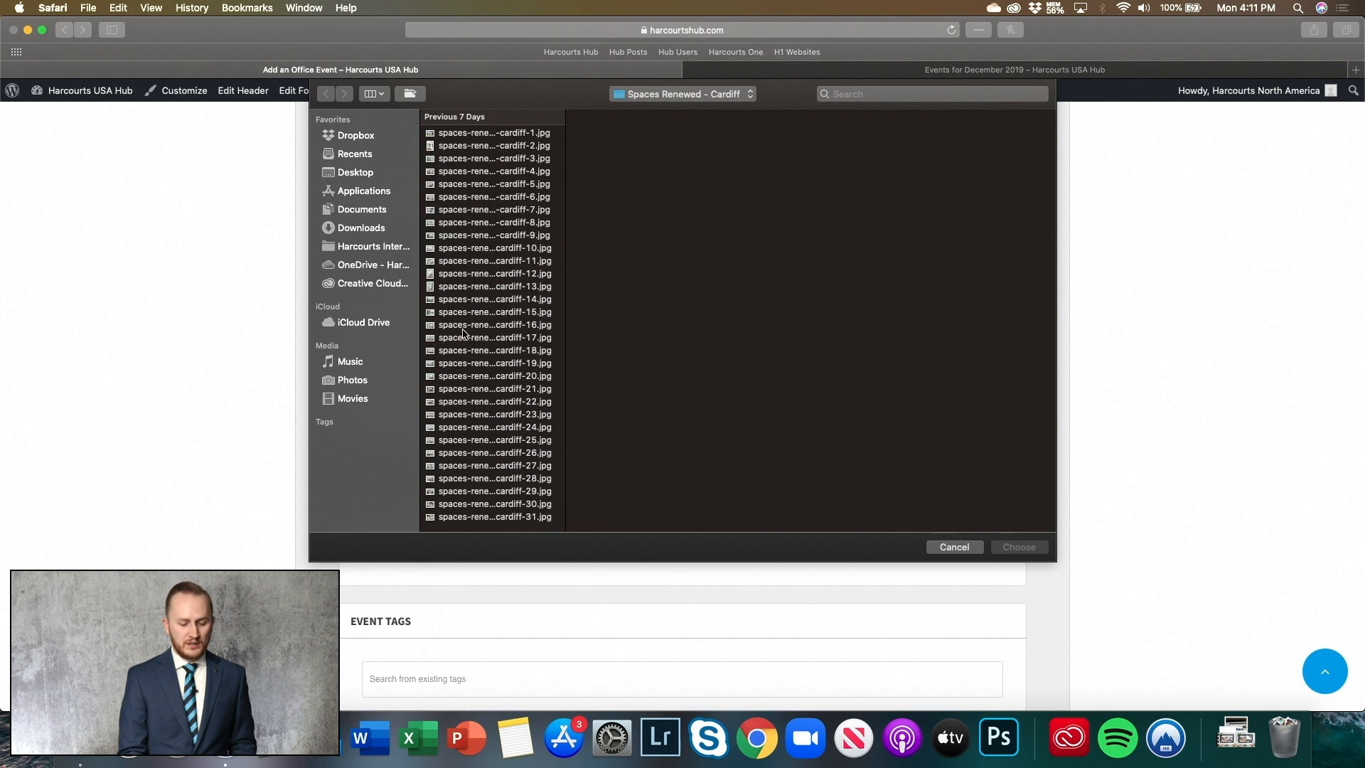
{"action": "left_click", "coordinate": [489, 223]}
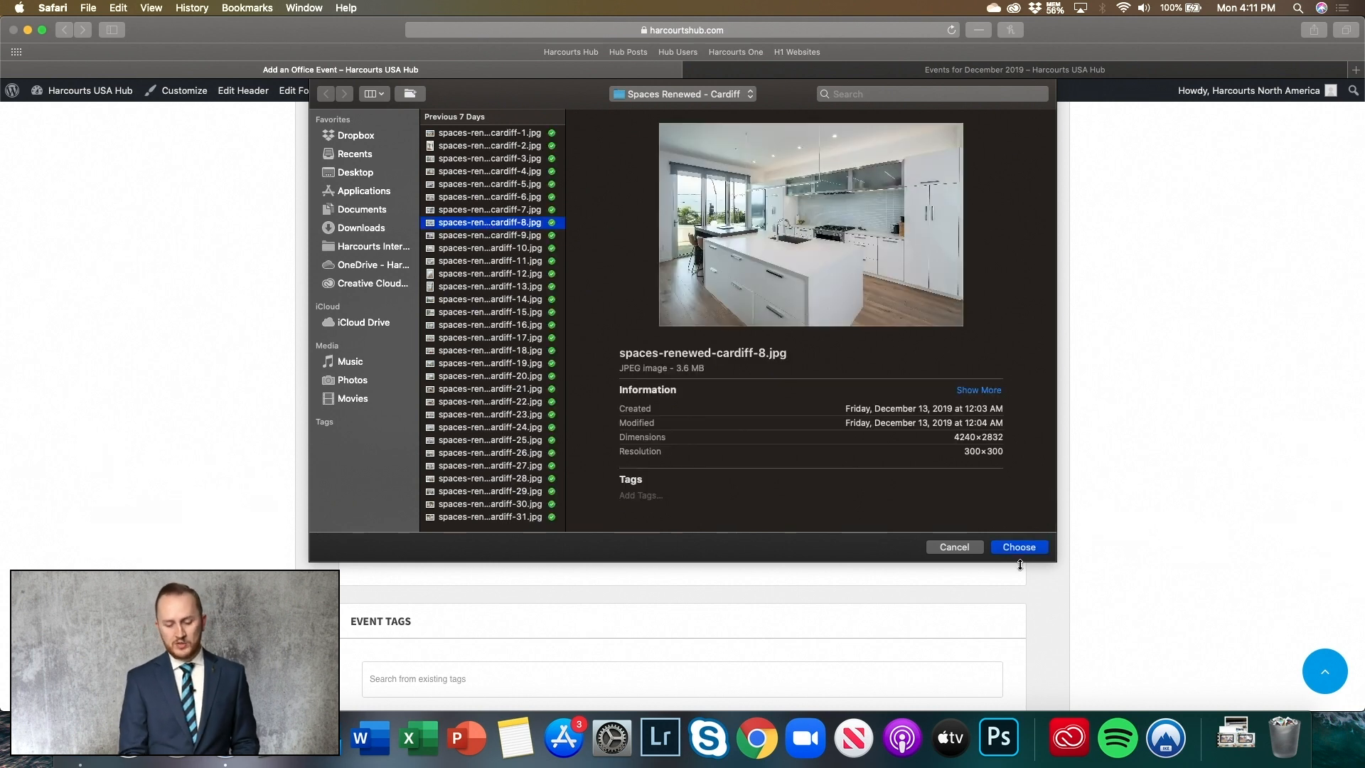
{"action": "left_click", "coordinate": [1015, 549]}
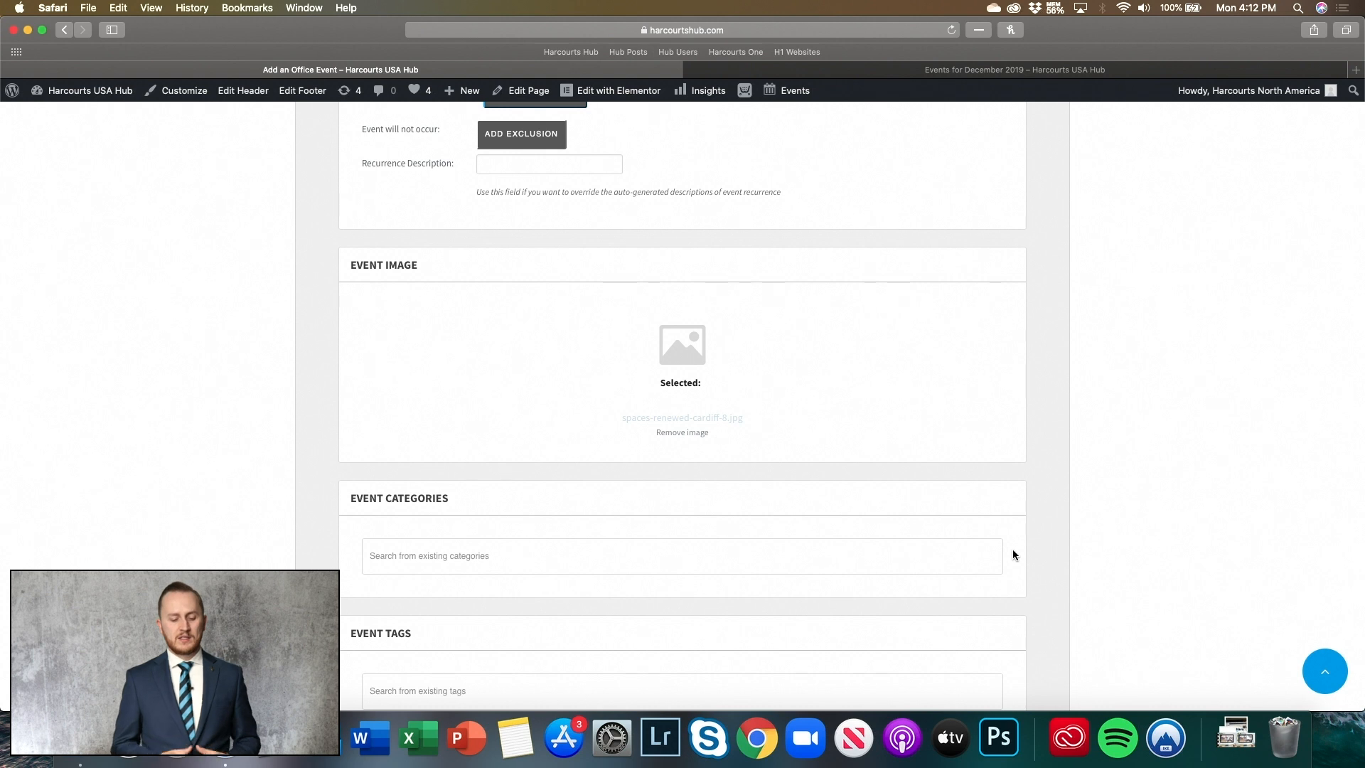
{"action": "scroll", "coordinate": [590, 364], "scroll_direction": "down", "scroll_amount": 5}
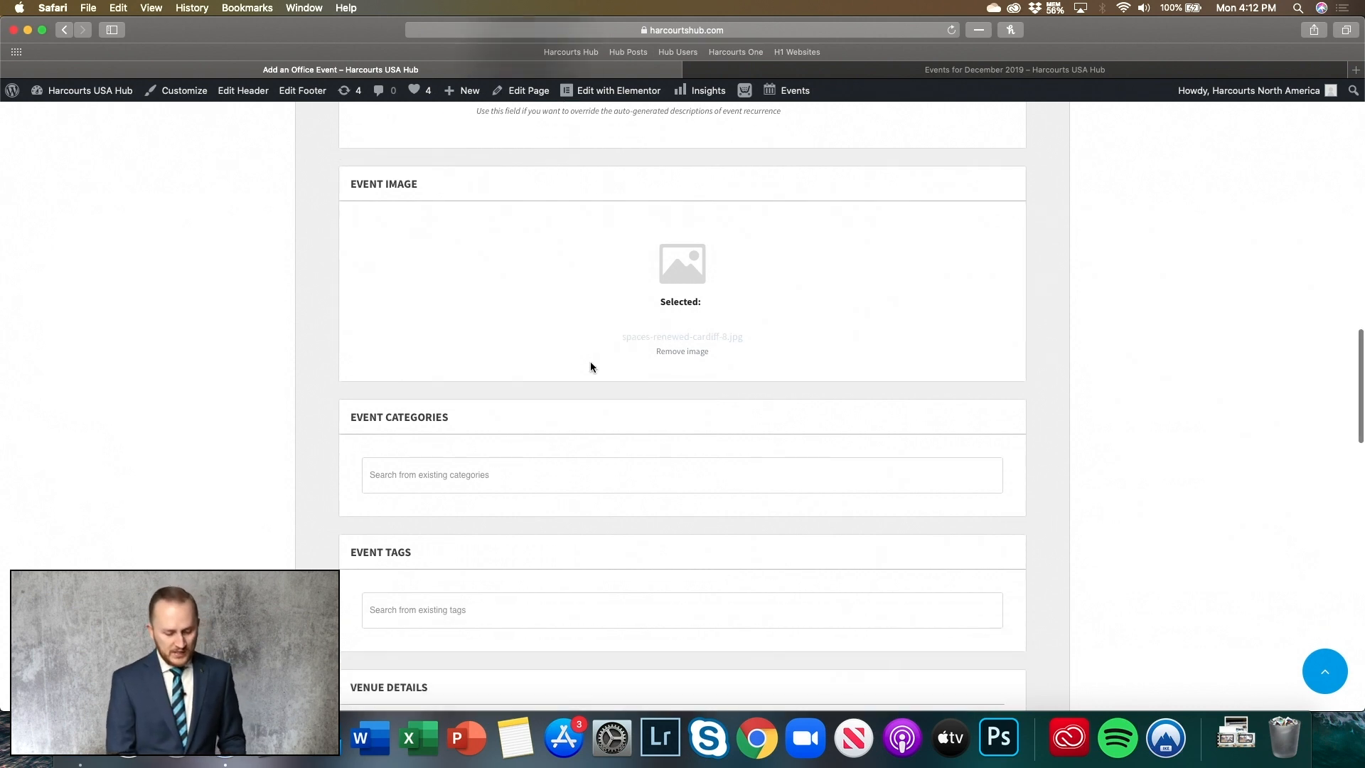
{"action": "left_click", "coordinate": [493, 399]}
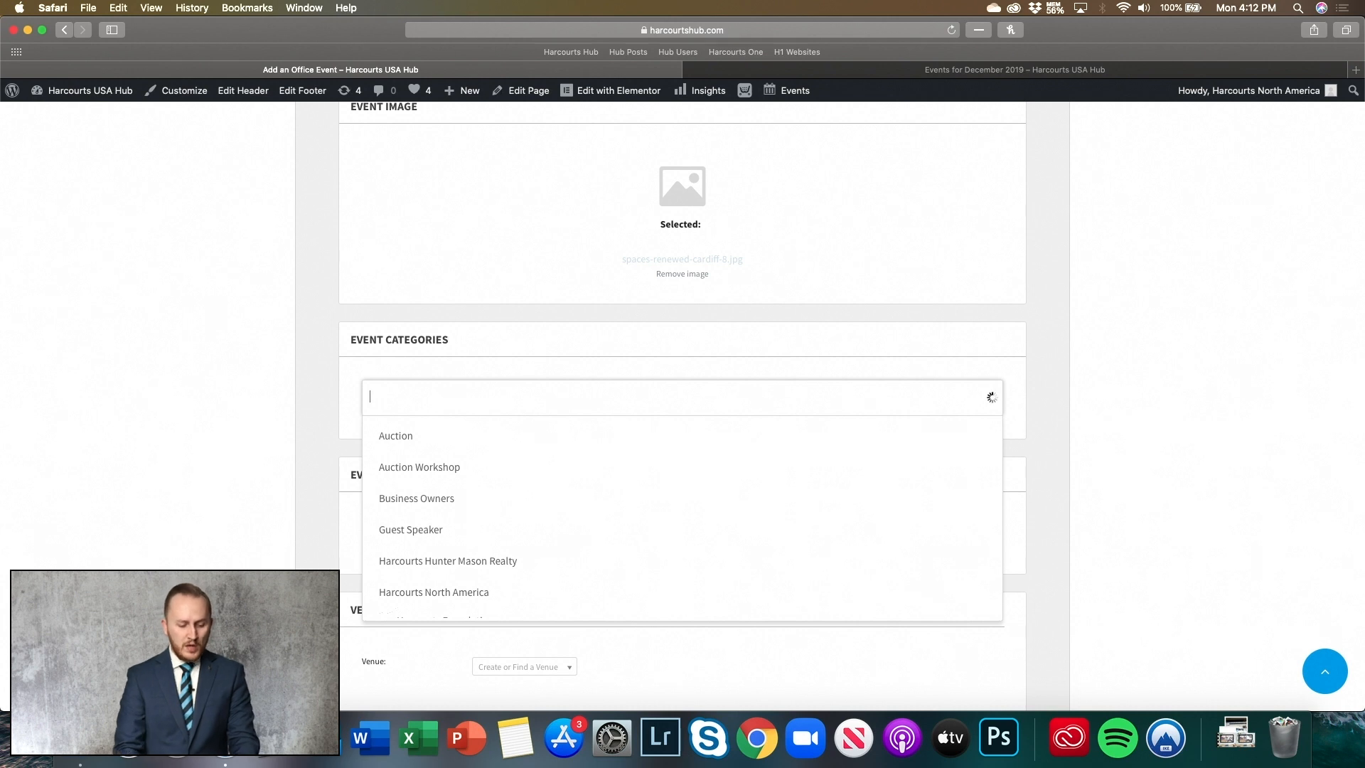
{"action": "scroll", "coordinate": [501, 506], "scroll_direction": "down", "scroll_amount": 2}
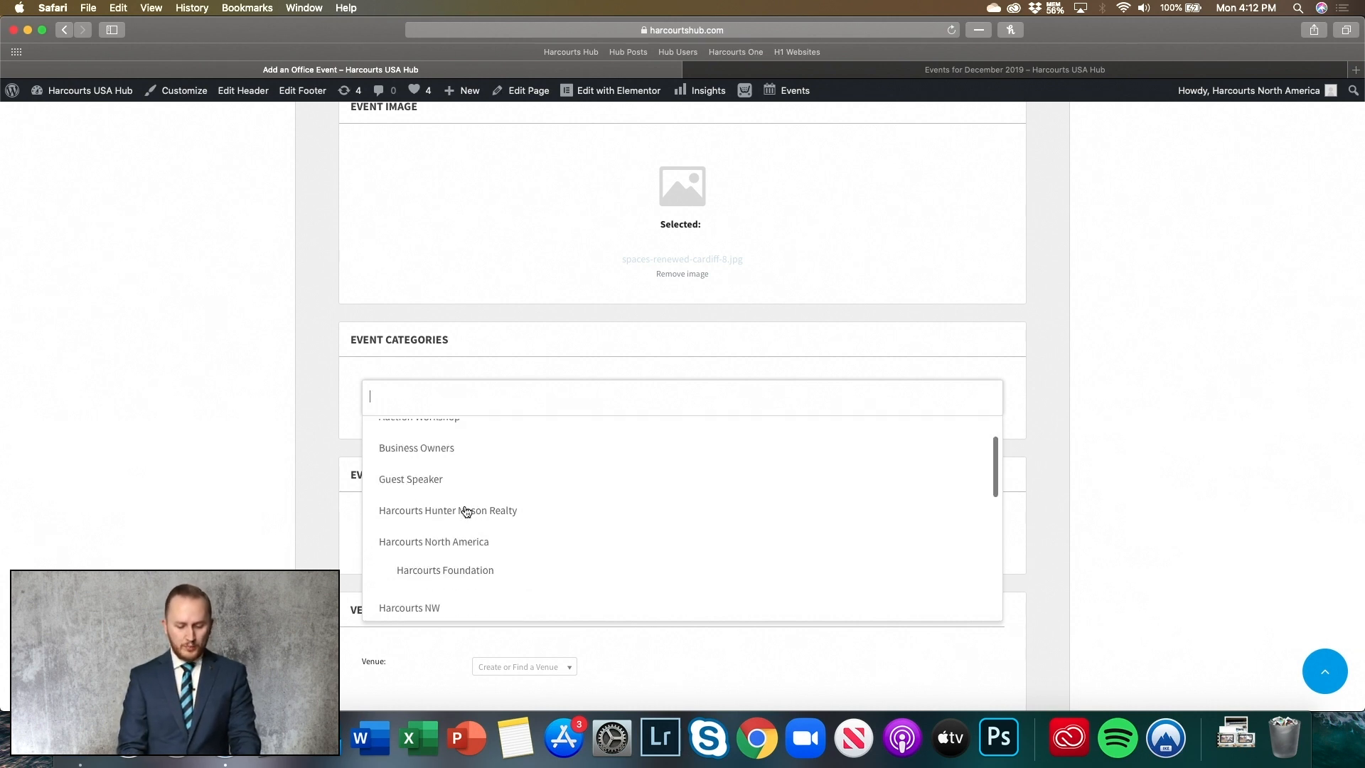
{"action": "left_click", "coordinate": [183, 395]}
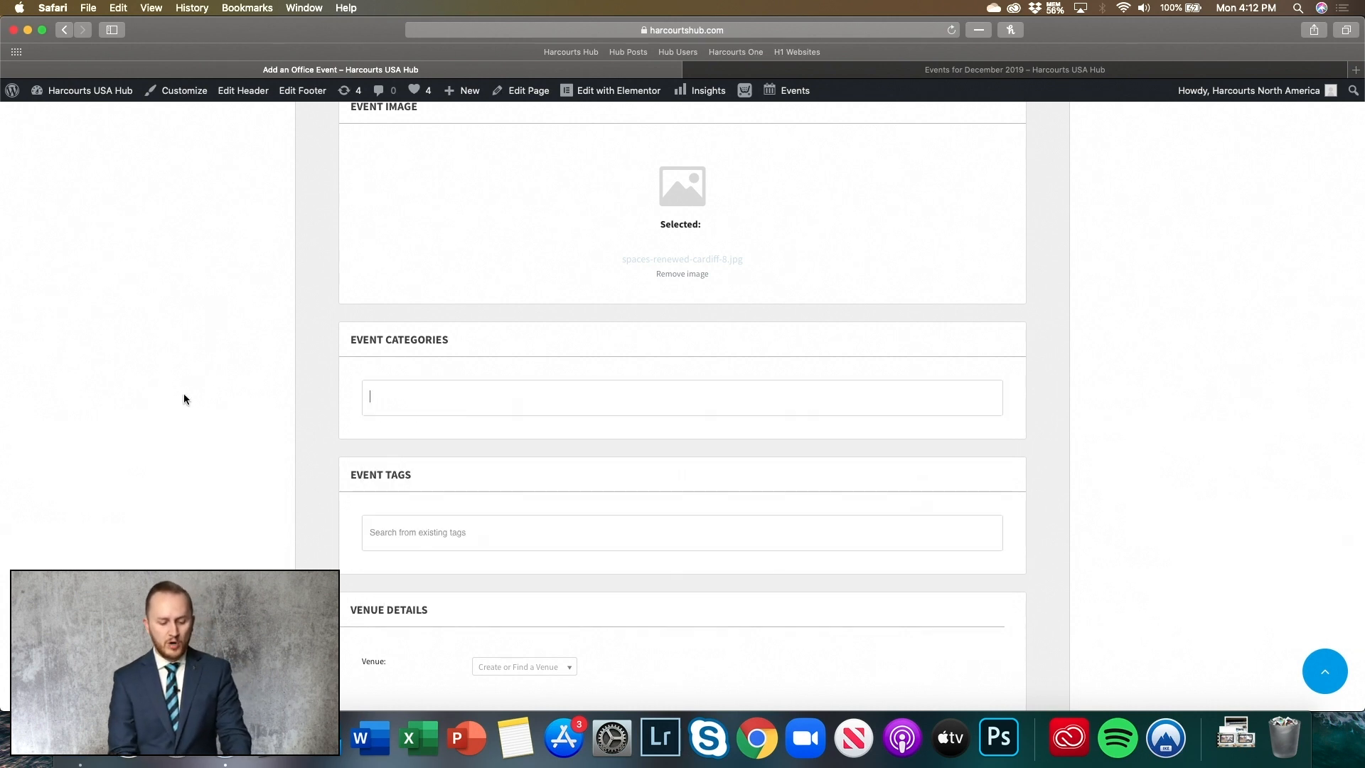
{"action": "scroll", "coordinate": [183, 395], "scroll_direction": "down", "scroll_amount": 3}
{"action": "left_click", "coordinate": [404, 290]}
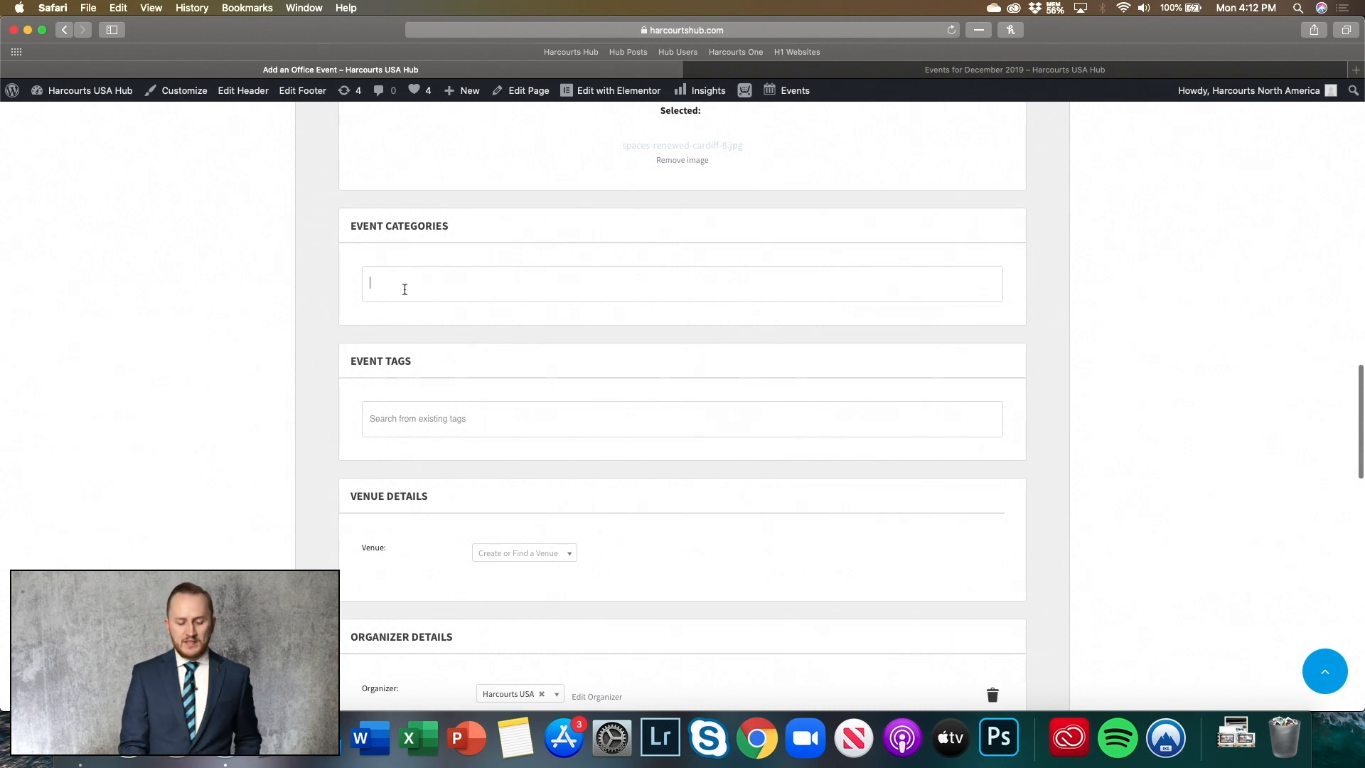
{"action": "scroll", "coordinate": [403, 406], "scroll_direction": "down", "scroll_amount": 5}
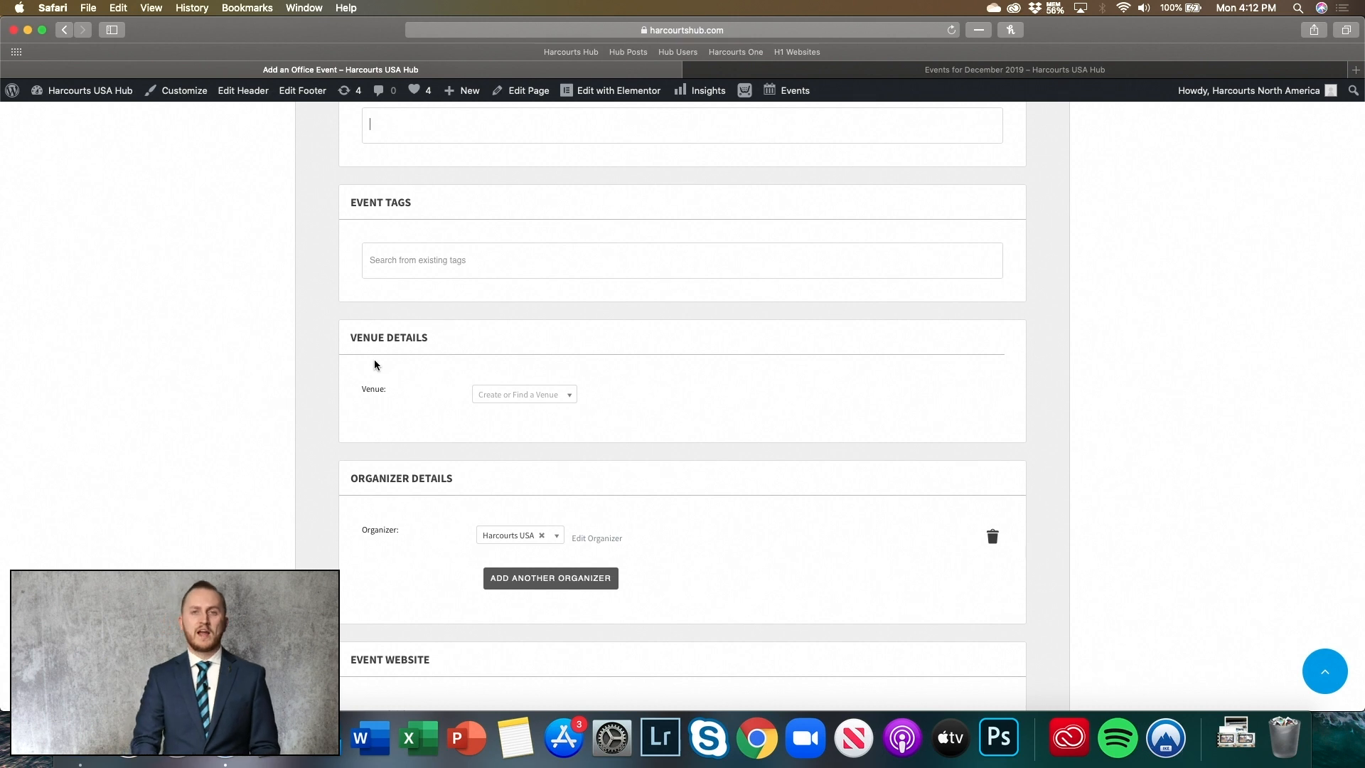
- Create a new venue 'Harcourts Prime Properties', leaving City, State, Postal Code, Phone and Website blank
{"action": "scroll", "coordinate": [373, 365], "scroll_direction": "down", "scroll_amount": 2}
{"action": "left_click", "coordinate": [526, 324]}
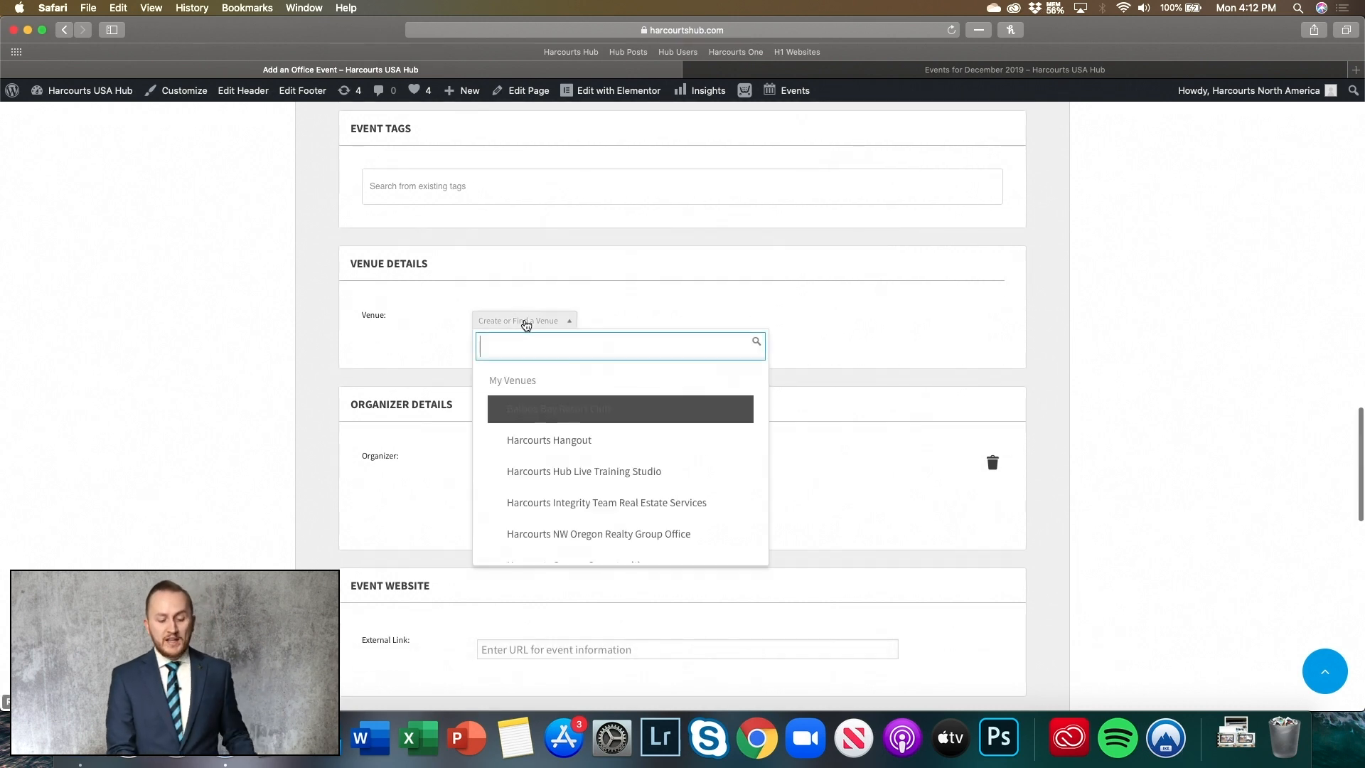
{"action": "scroll", "coordinate": [536, 408], "scroll_direction": "down", "scroll_amount": 10}
{"action": "scroll", "coordinate": [539, 497], "scroll_direction": "up", "scroll_amount": 10}
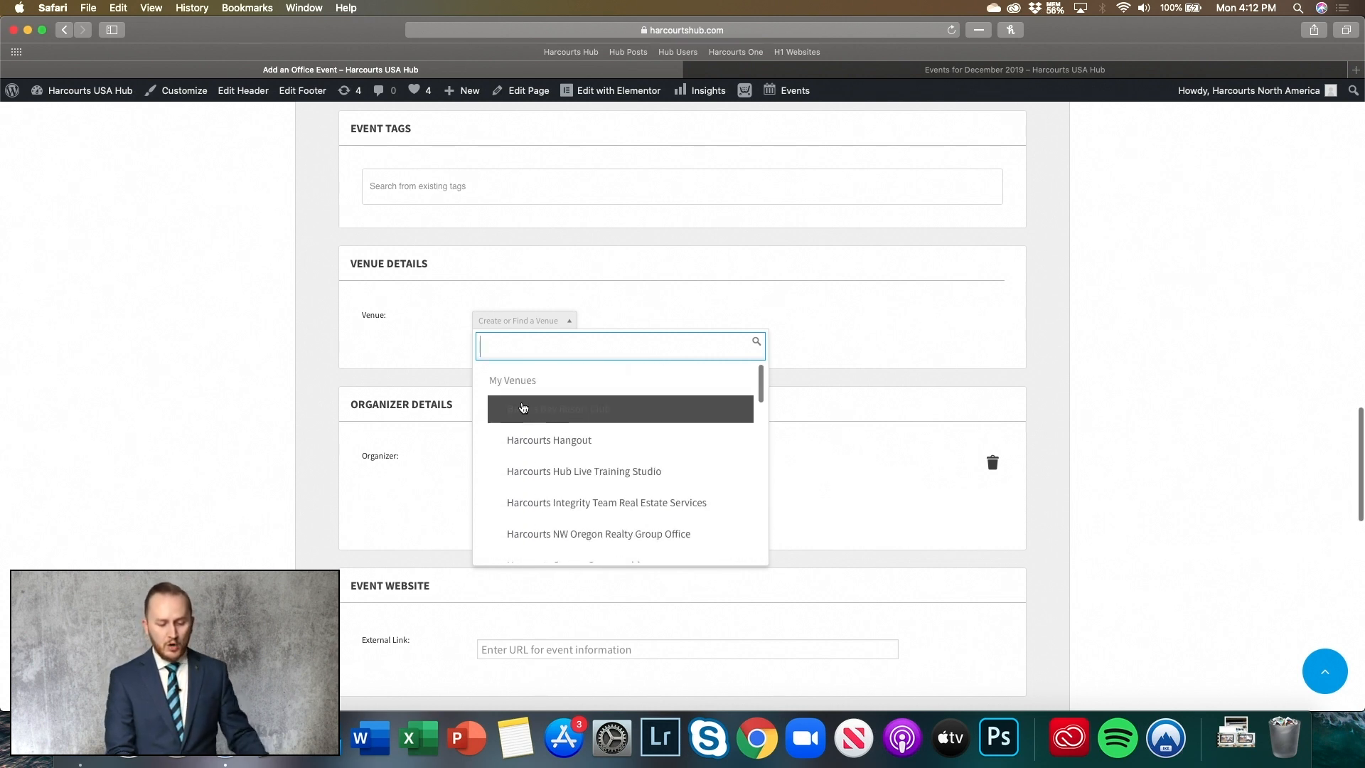
{"action": "type", "text": "Harcourts Prime Properties"}
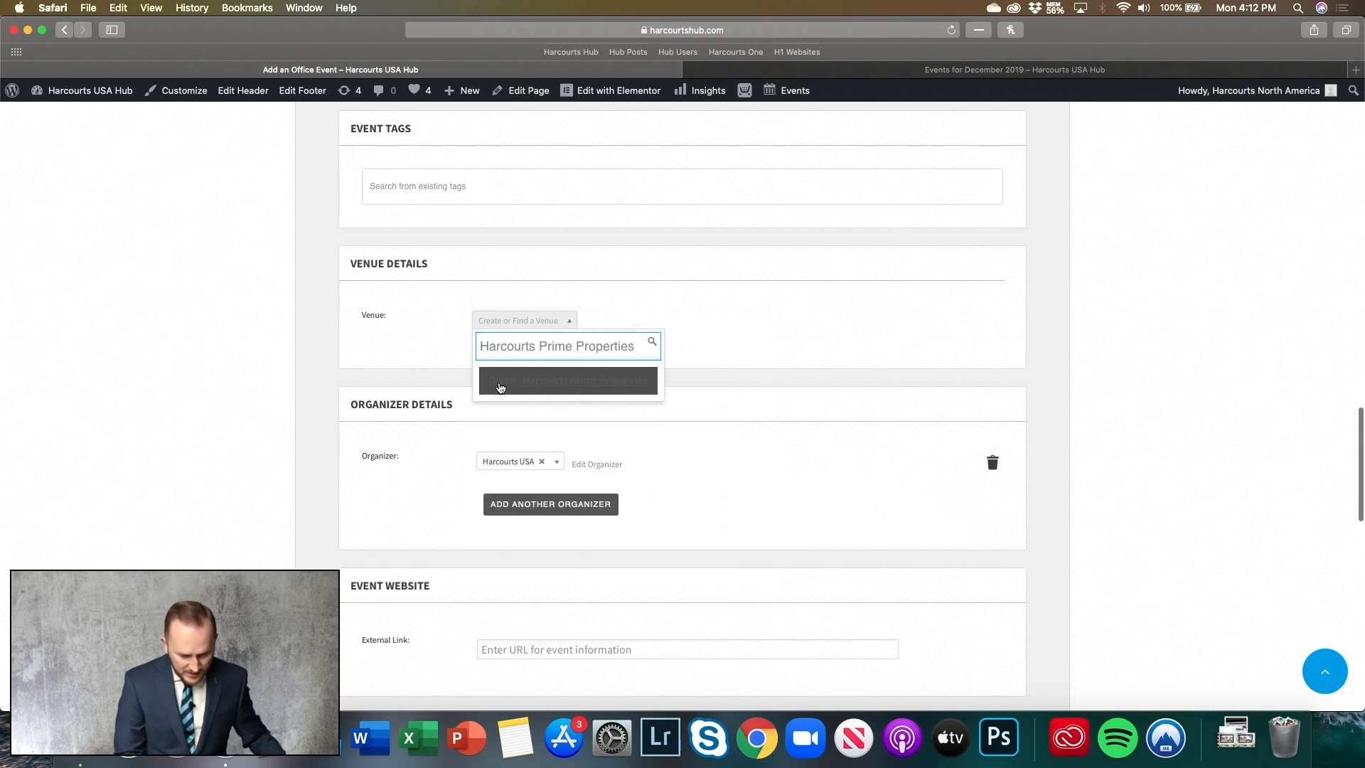
{"action": "left_click", "coordinate": [597, 386]}
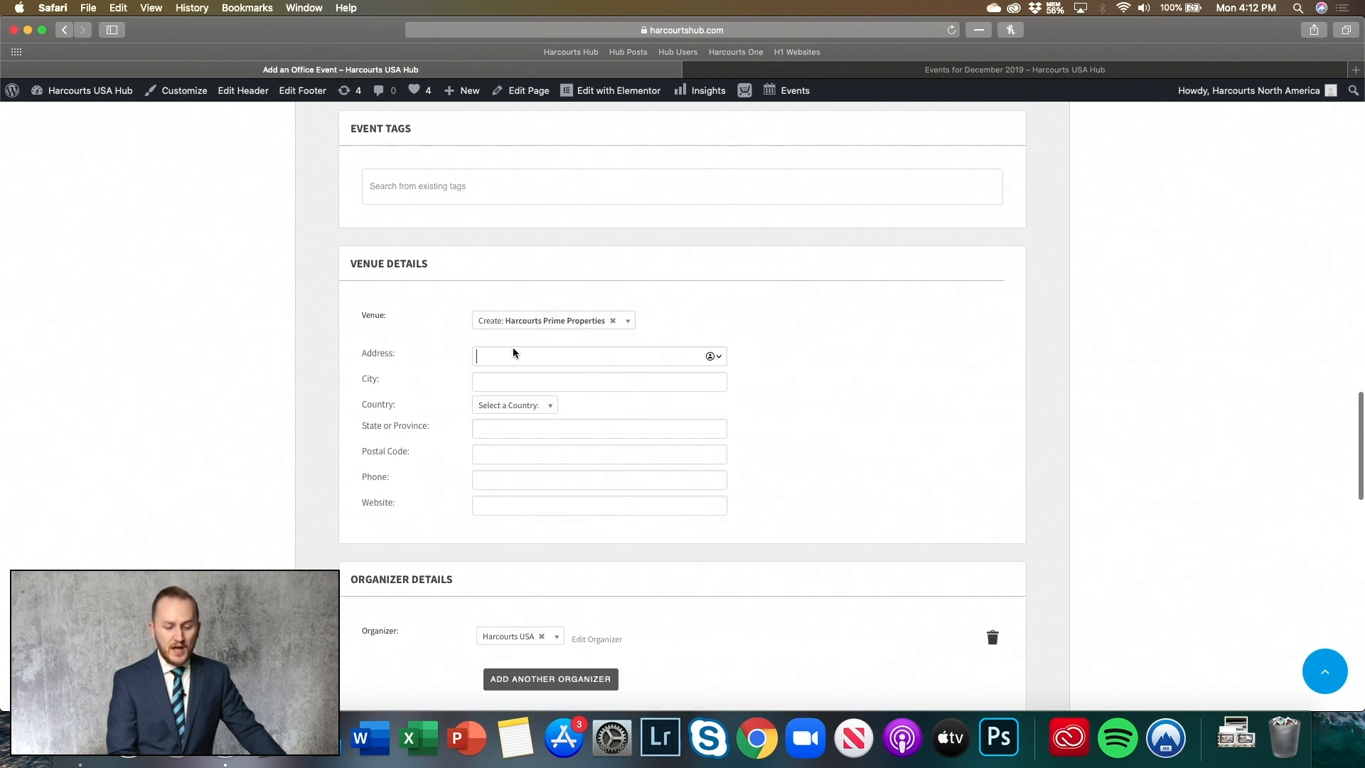
{"action": "left_click", "coordinate": [498, 385]}
{"action": "left_click", "coordinate": [496, 430]}
{"action": "left_click", "coordinate": [493, 452]}
{"action": "left_click", "coordinate": [493, 477]}
{"action": "left_click", "coordinate": [496, 502]}
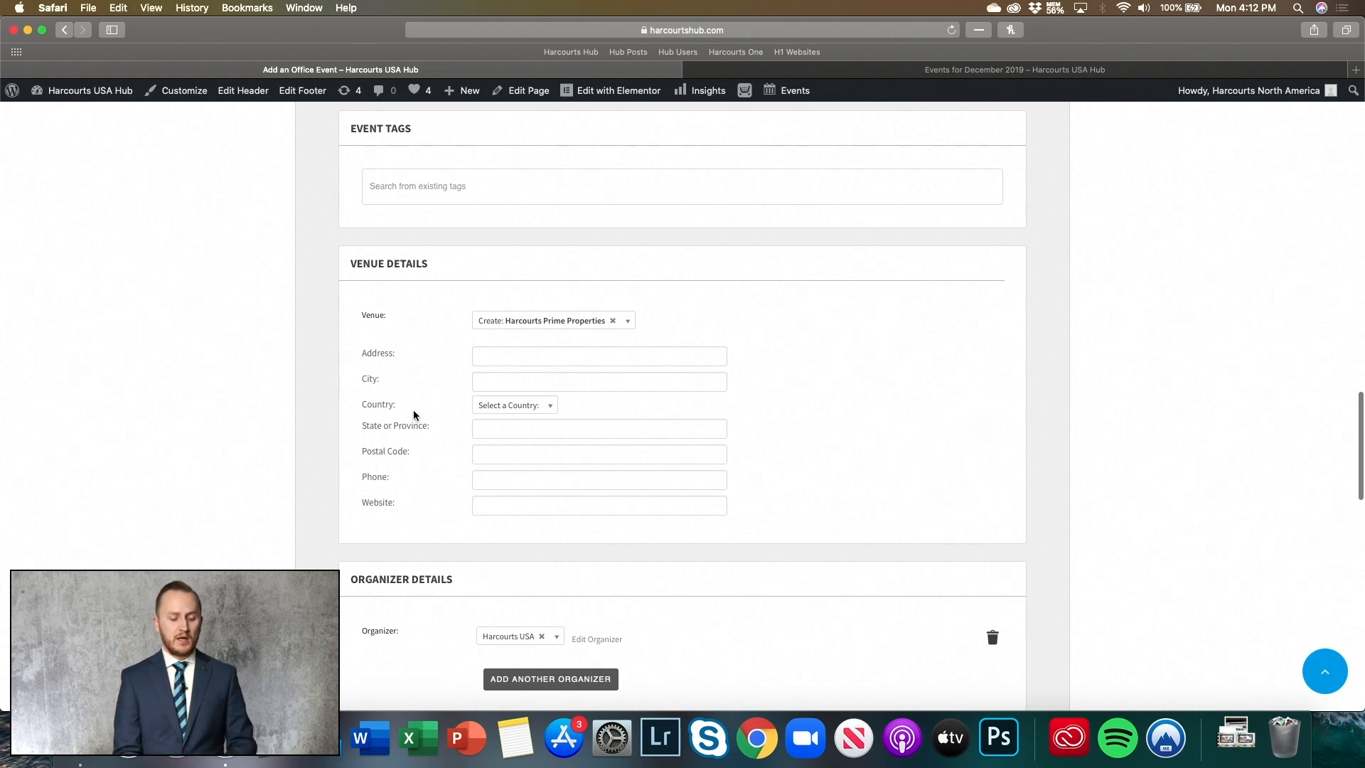
{"action": "scroll", "coordinate": [413, 411], "scroll_direction": "down", "scroll_amount": 5}
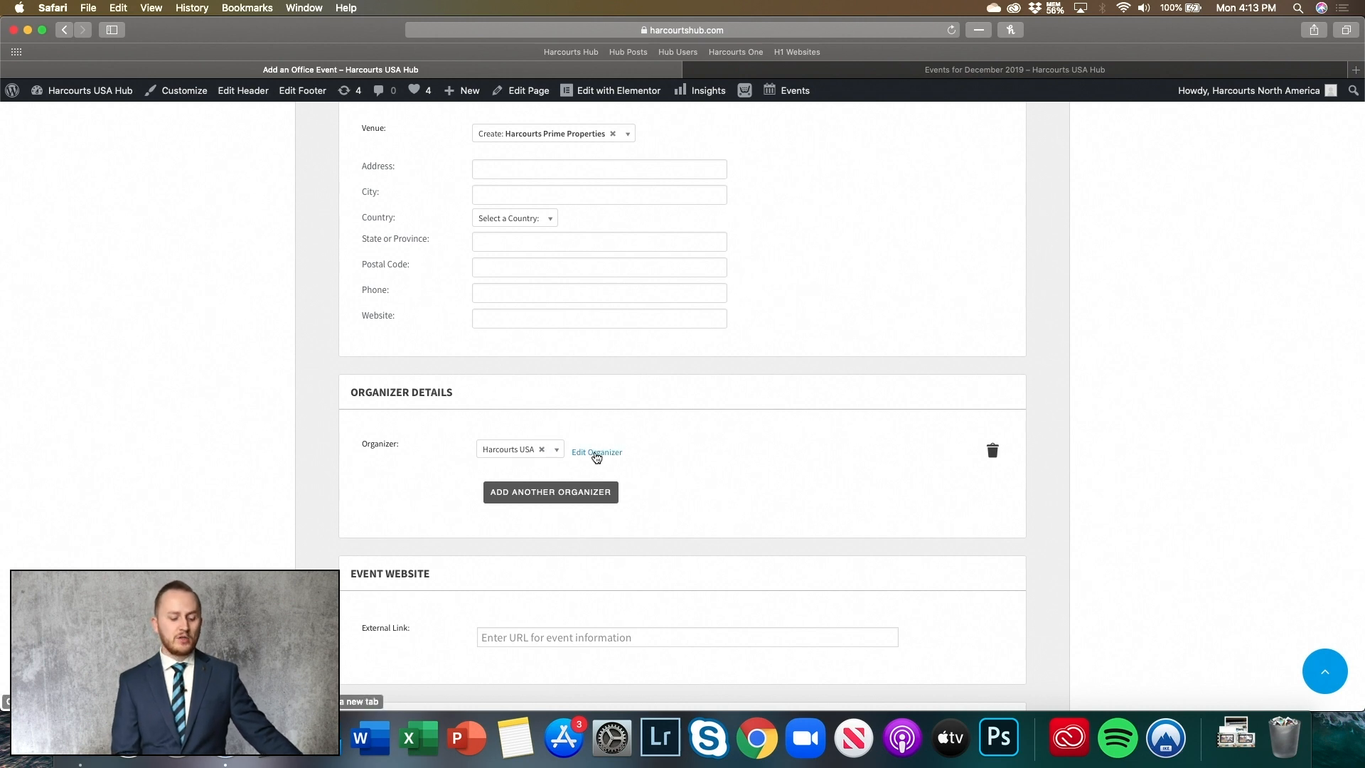
- Add a second organizer slot, searching 'Harcourts Hunter Mason' but leaving it unselected
{"action": "left_click", "coordinate": [561, 496]}
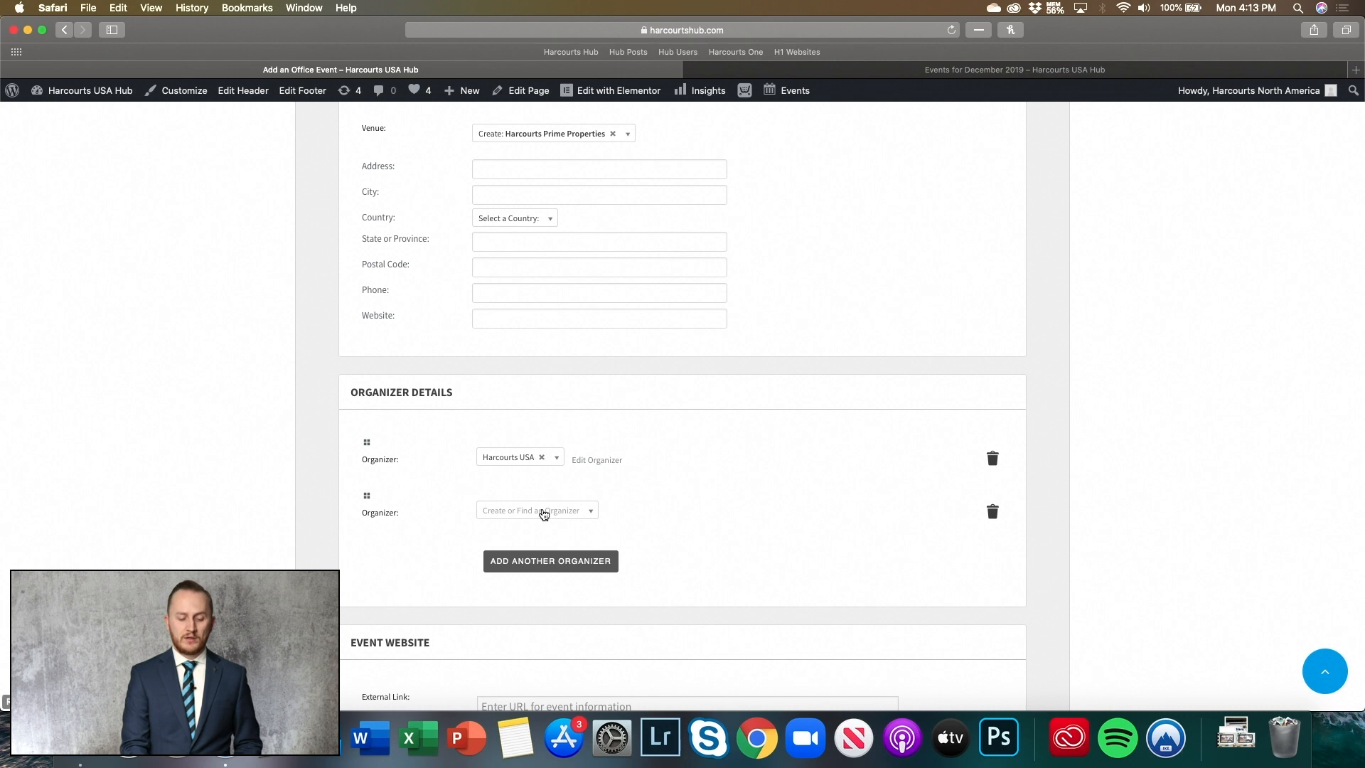
{"action": "left_click", "coordinate": [542, 511]}
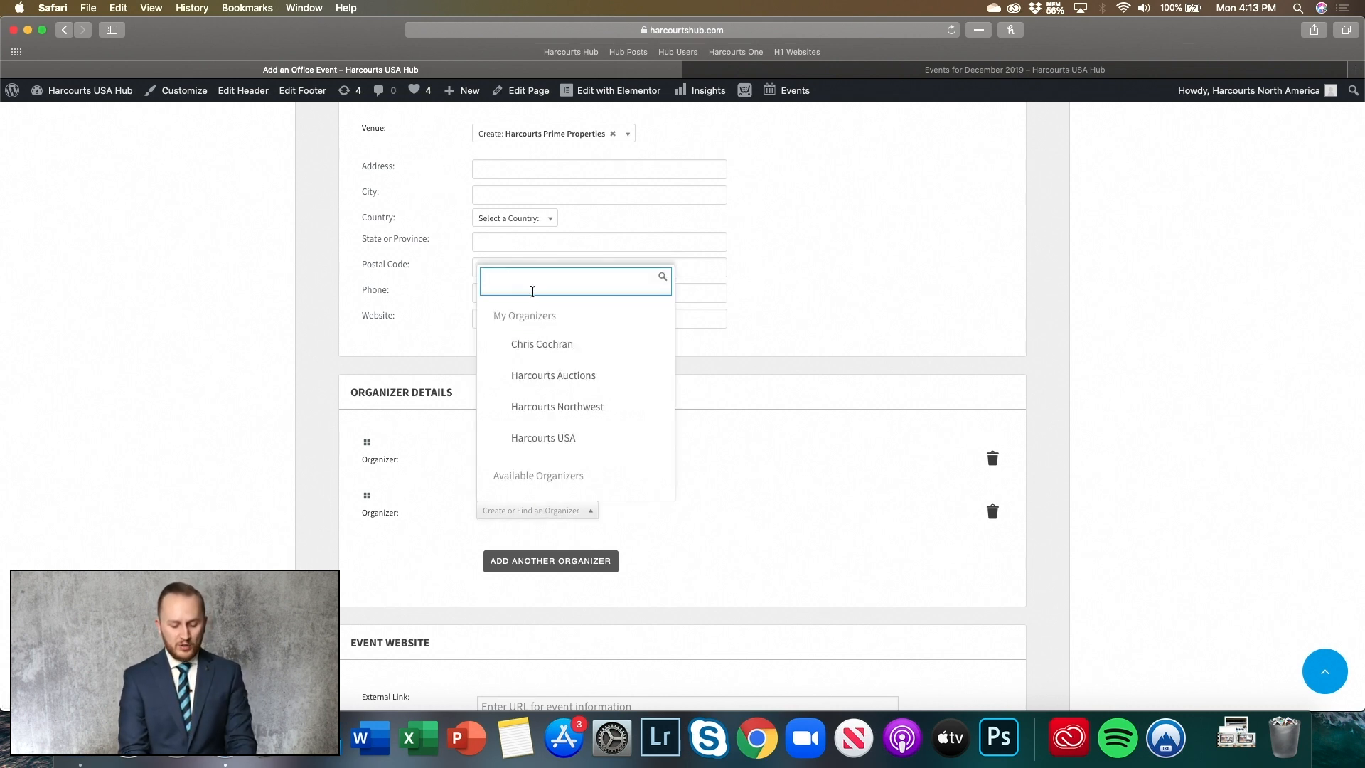
{"action": "type", "text": "Harcourts Hu"}
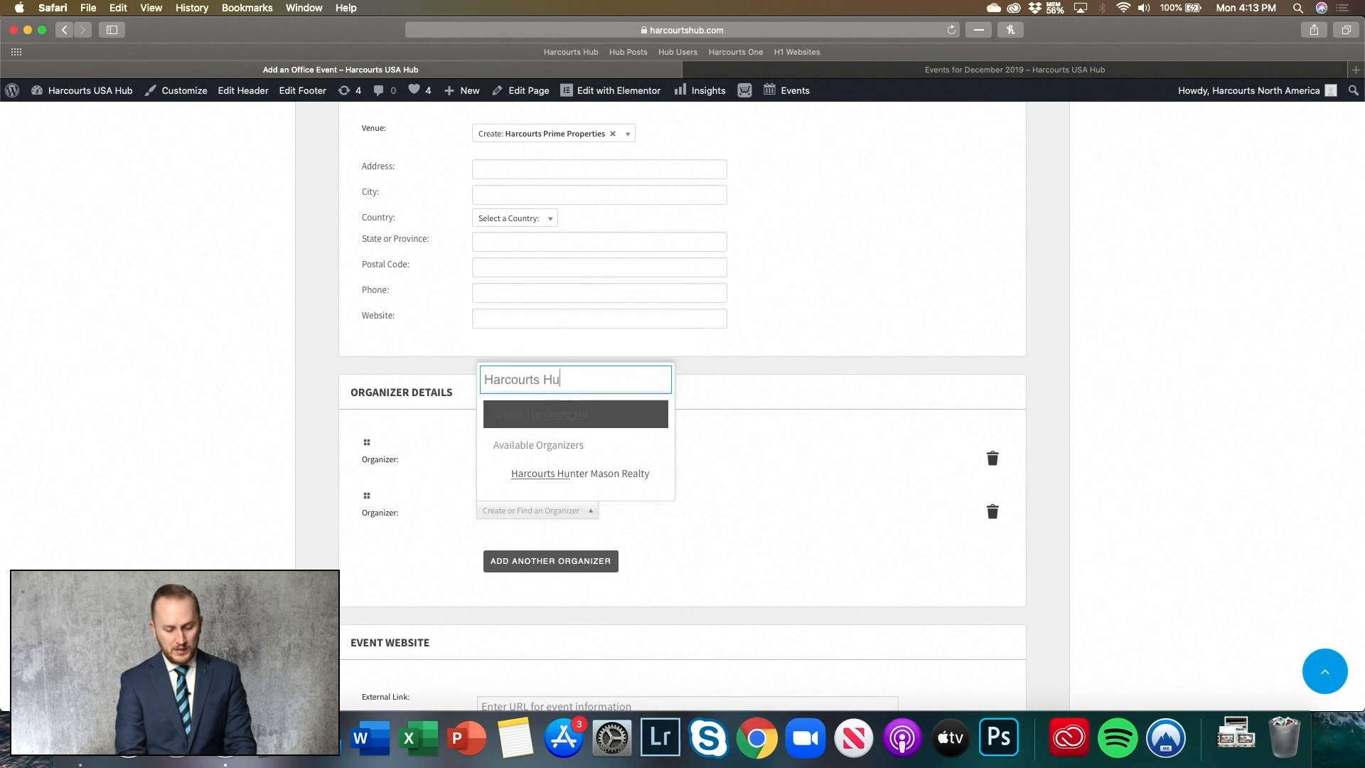
{"action": "type", "text": "nter Mason"}
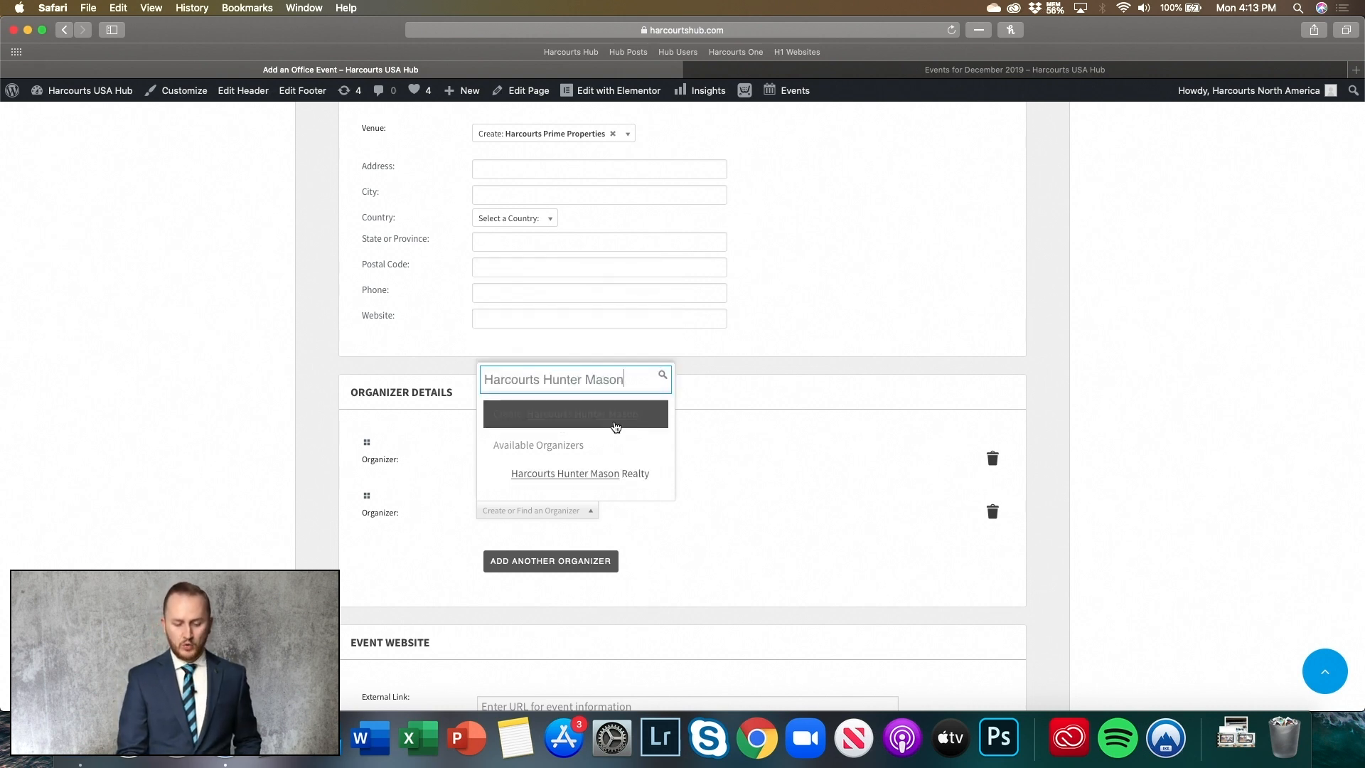
{"action": "left_click", "coordinate": [721, 489]}
{"action": "scroll", "coordinate": [721, 489], "scroll_direction": "down", "scroll_amount": 3}
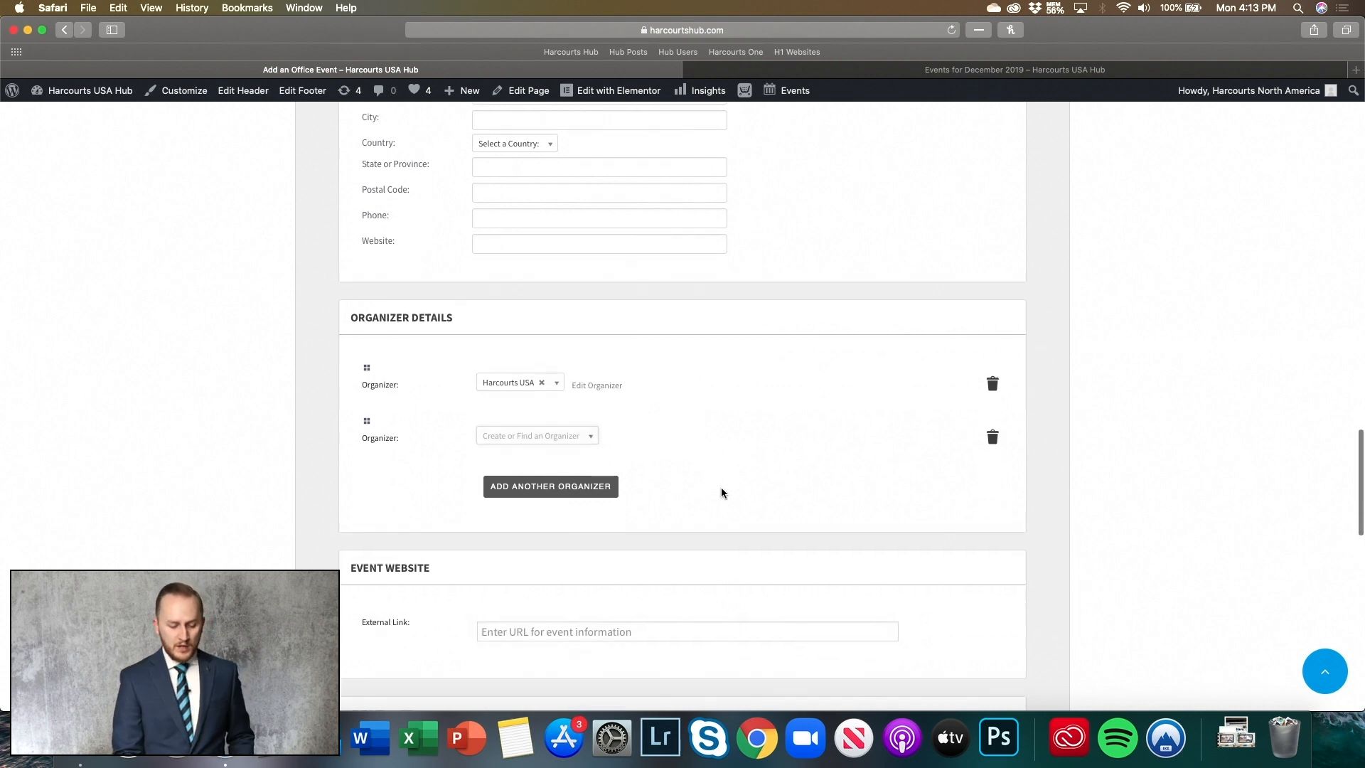
{"action": "scroll", "coordinate": [721, 487], "scroll_direction": "down", "scroll_amount": 2}
{"action": "left_click", "coordinate": [581, 490]}
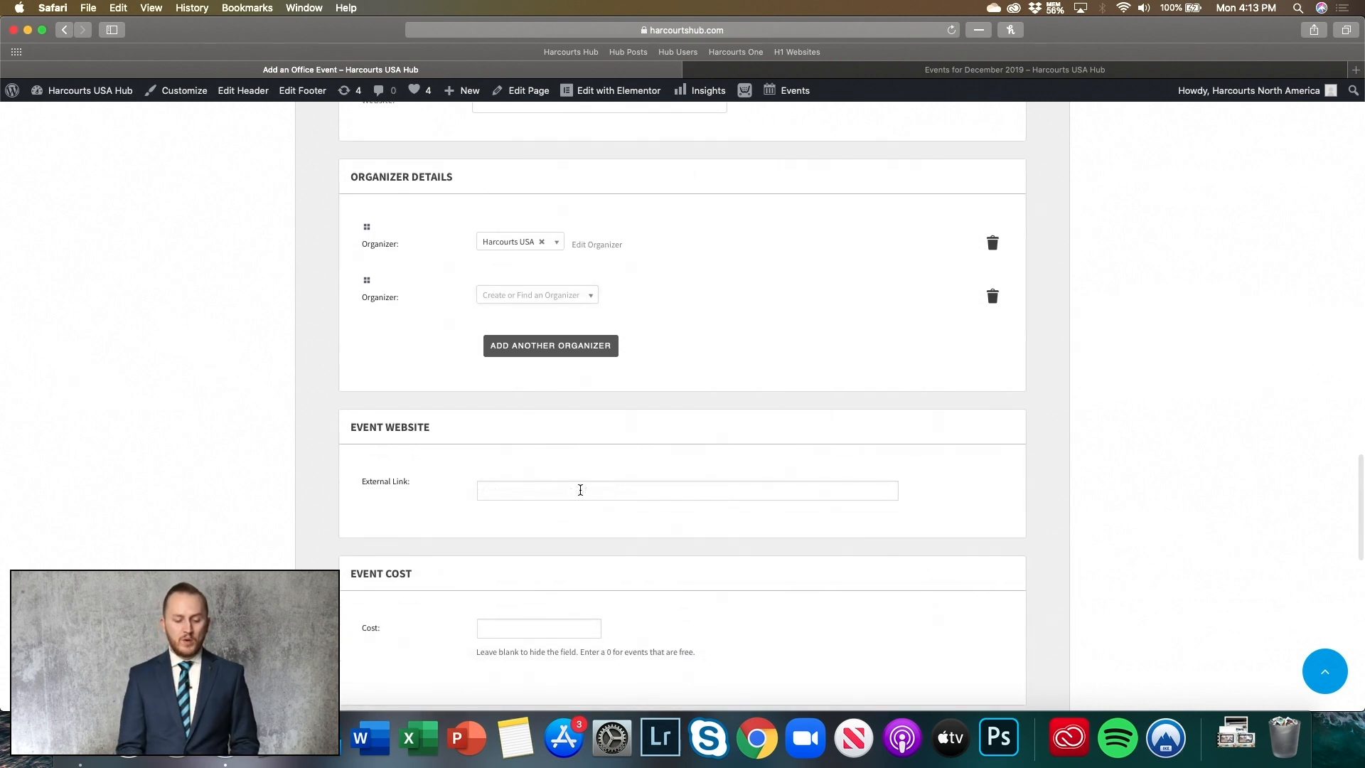
- Enter 0 as the event cost and switch to the Events for December 2019 calendar
{"action": "scroll", "coordinate": [581, 490], "scroll_direction": "down", "scroll_amount": 5}
{"action": "left_click", "coordinate": [507, 360]}
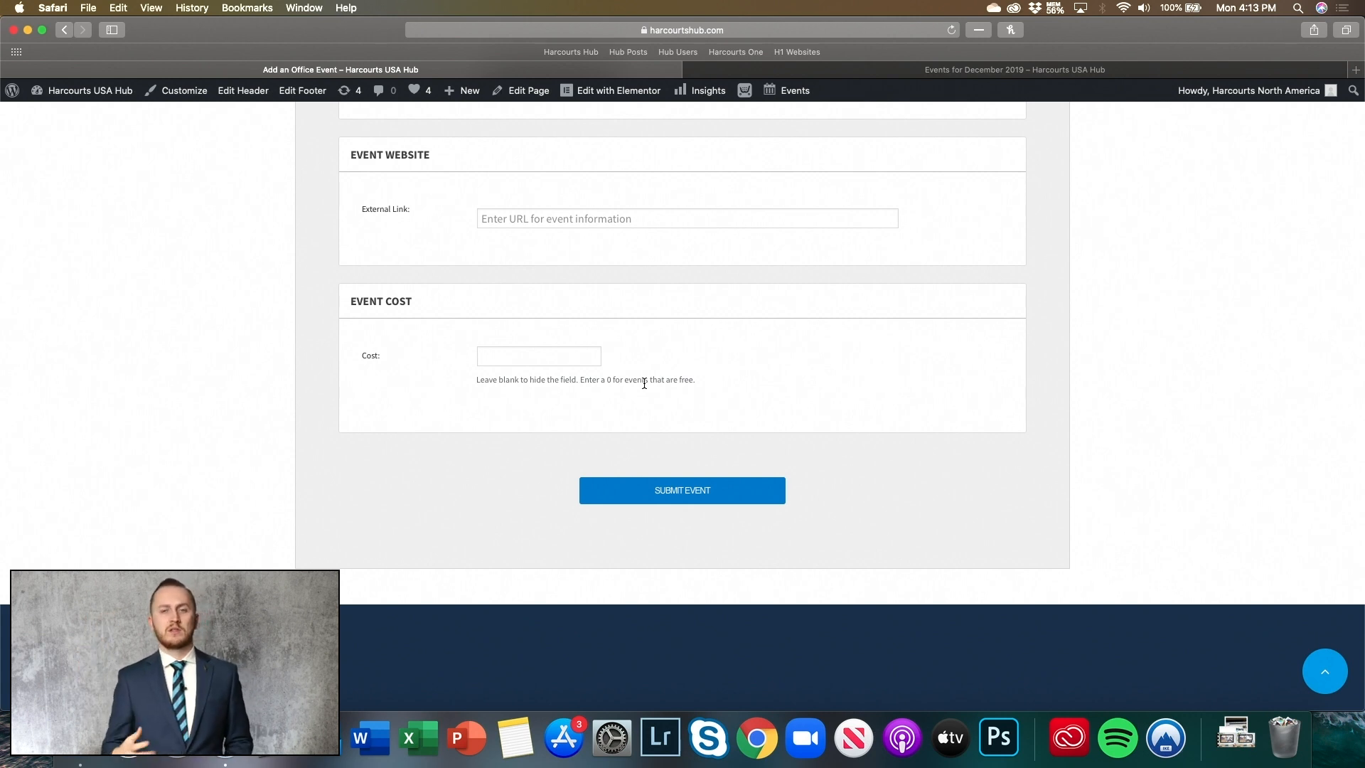
{"action": "type", "text": "0"}
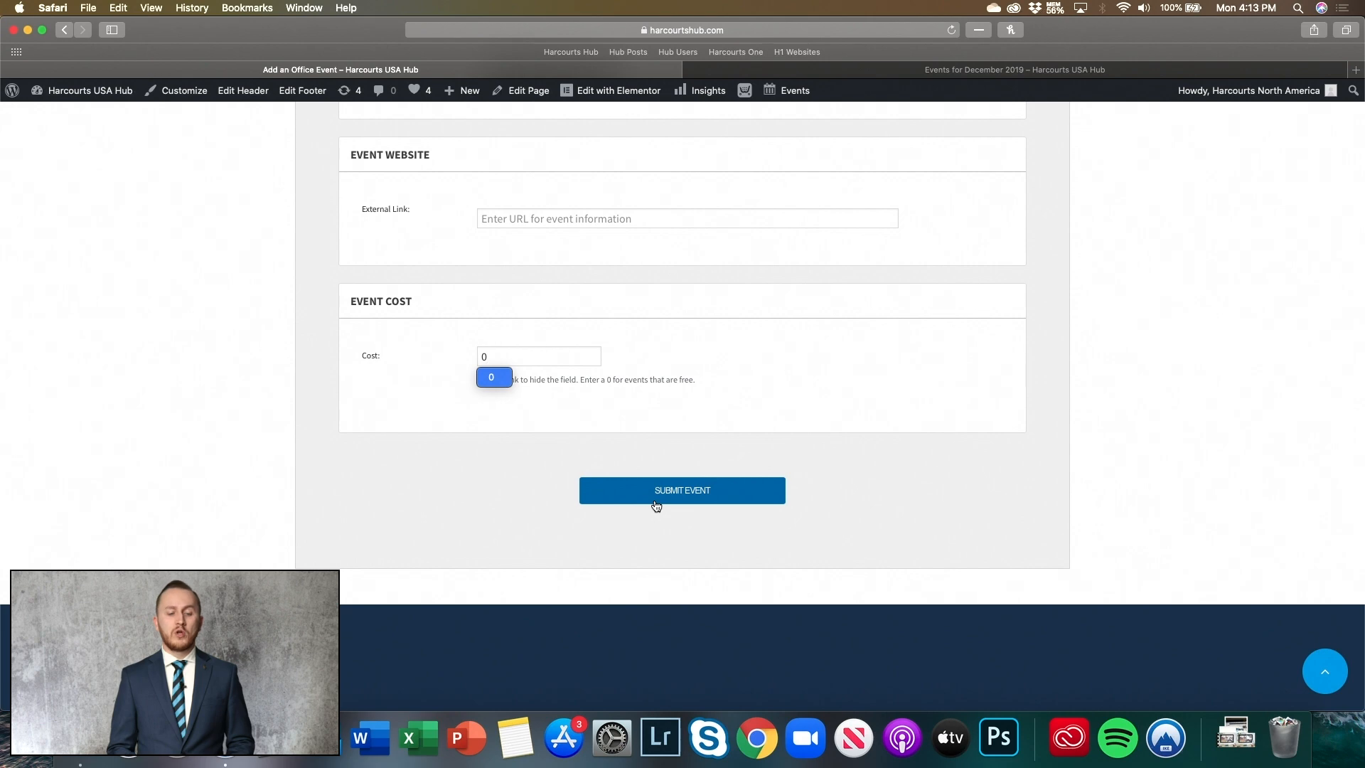
{"action": "scroll", "coordinate": [656, 505], "scroll_direction": "up", "scroll_amount": 10}
{"action": "left_click", "coordinate": [844, 77]}
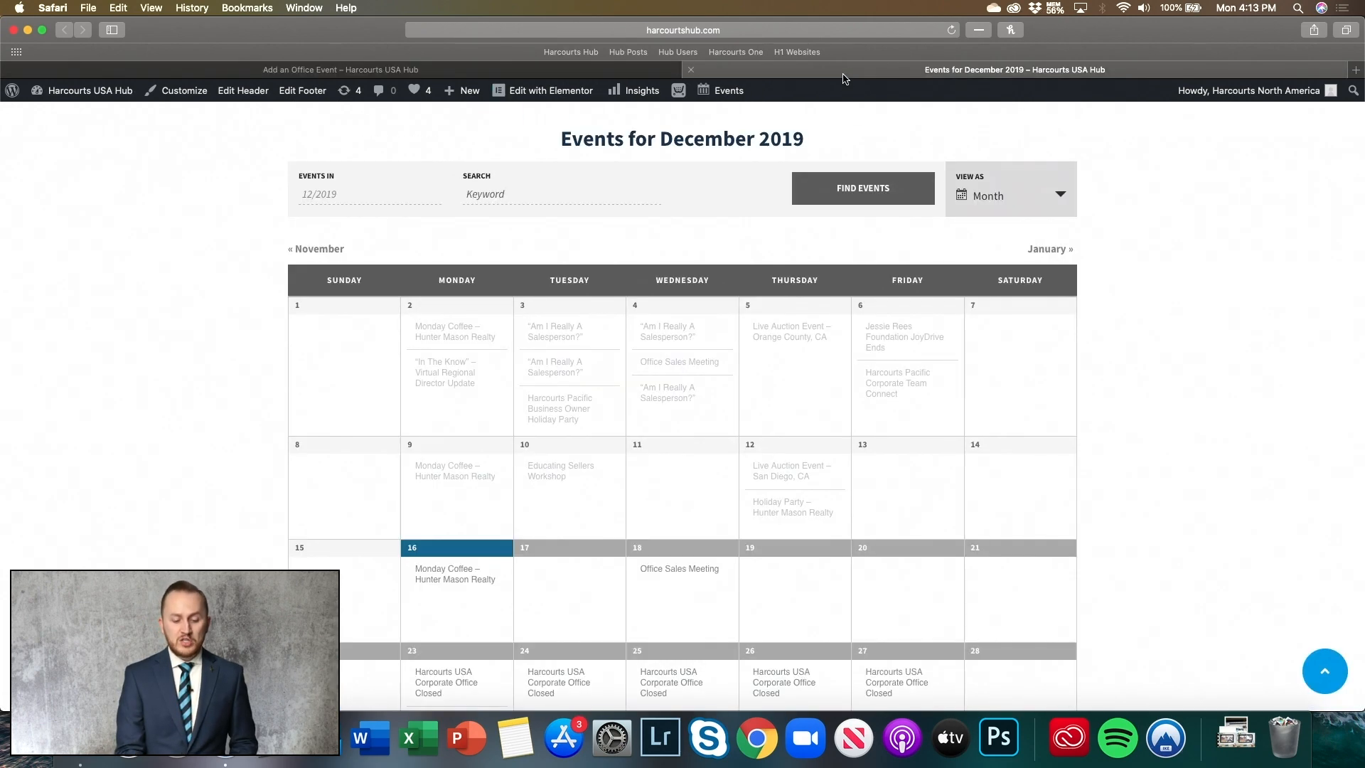
- Look over the December 2019 month view and an event preview, then return to Add an Office Event
{"action": "scroll", "coordinate": [691, 307], "scroll_direction": "down", "scroll_amount": 3}
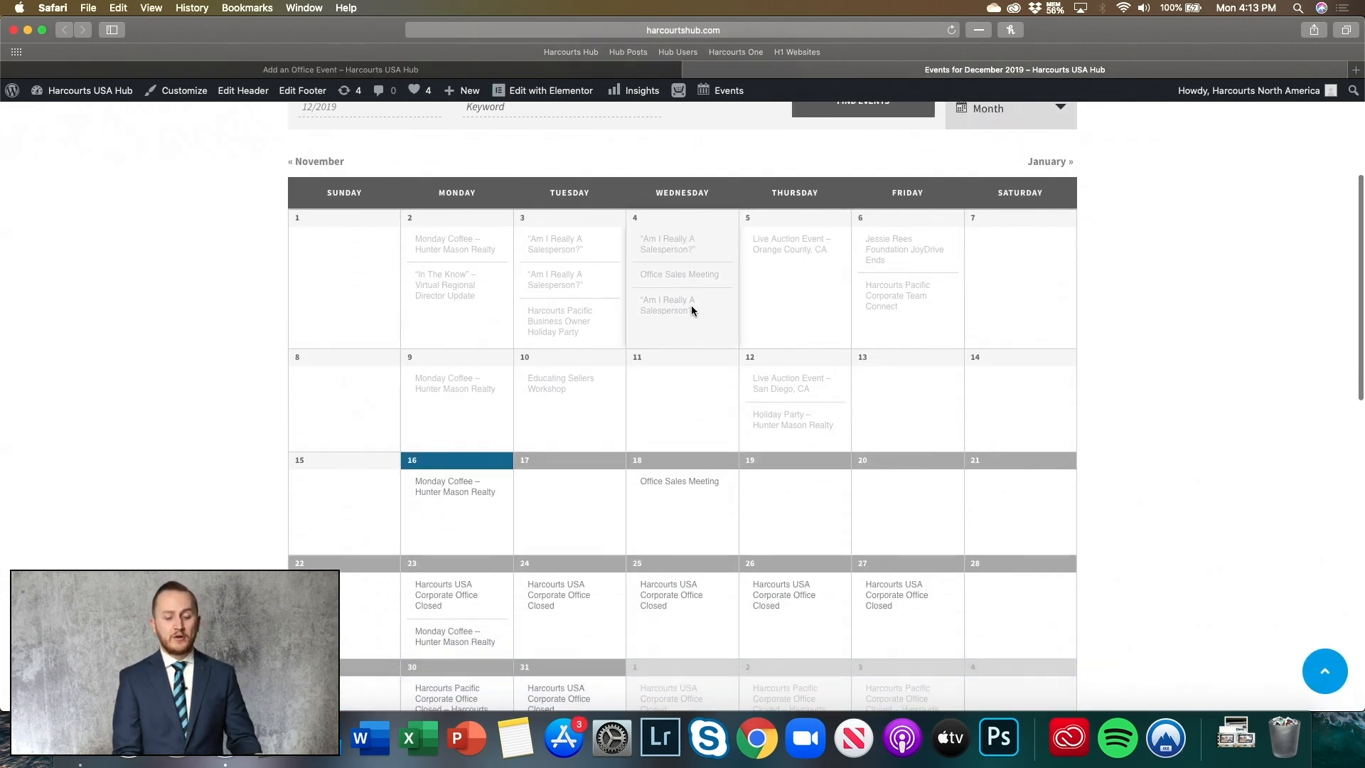
{"action": "scroll", "coordinate": [691, 307], "scroll_direction": "up", "scroll_amount": 9}
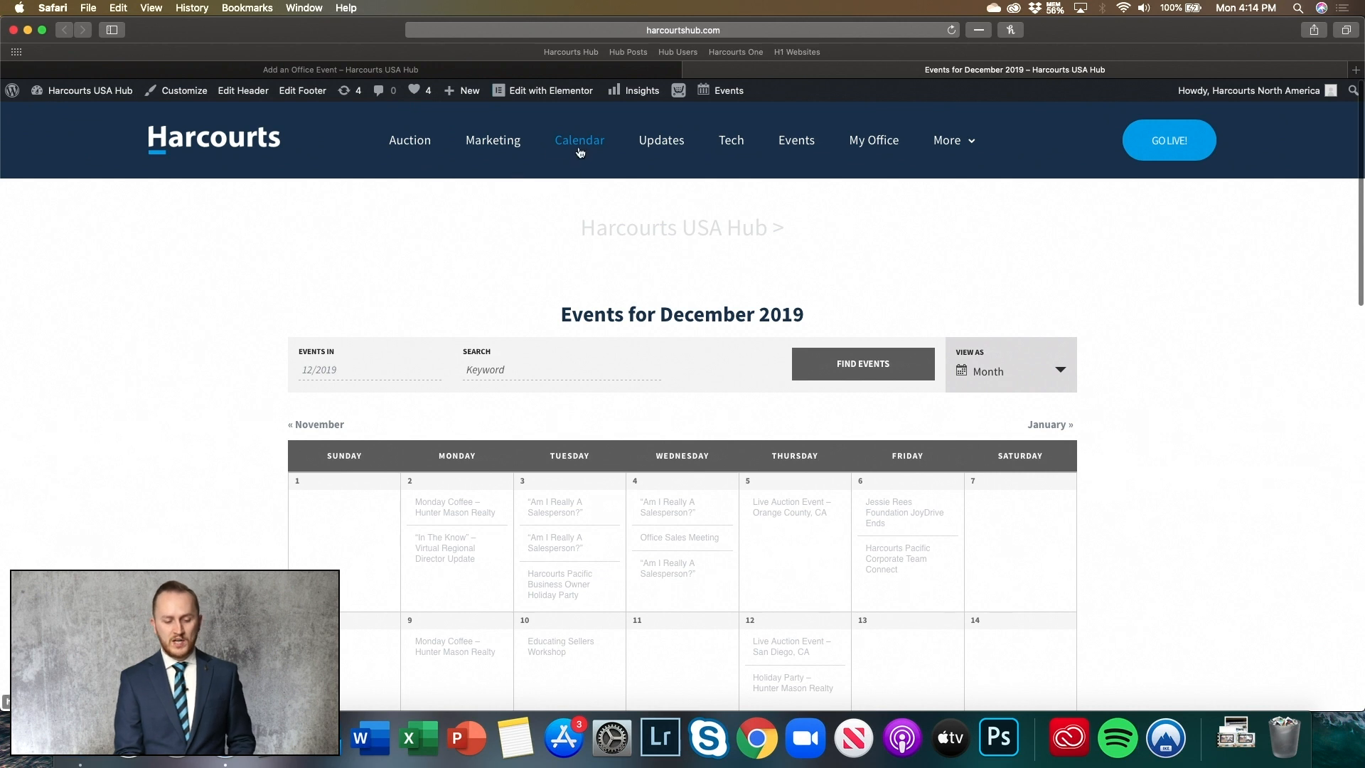
{"action": "scroll", "coordinate": [598, 250], "scroll_direction": "down", "scroll_amount": 5}
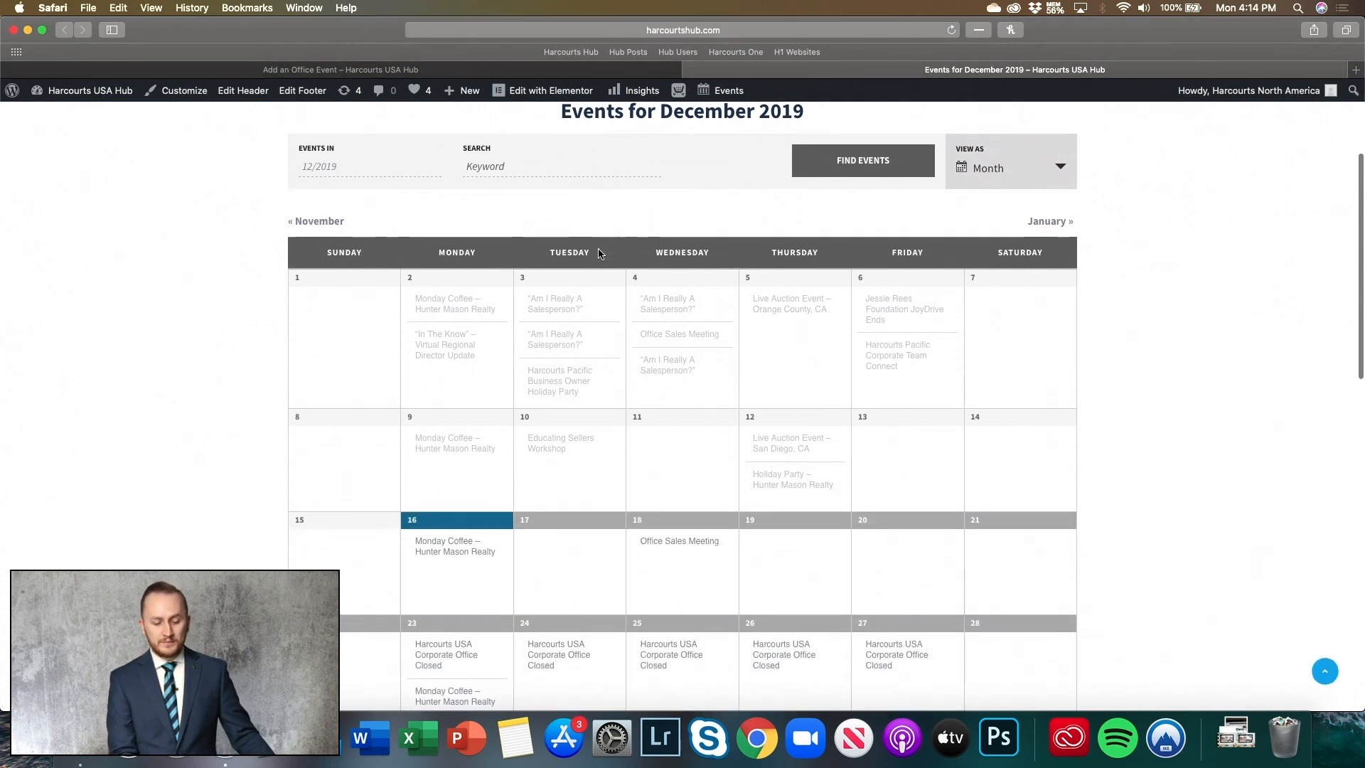
{"action": "scroll", "coordinate": [1202, 319], "scroll_direction": "down", "scroll_amount": 2}
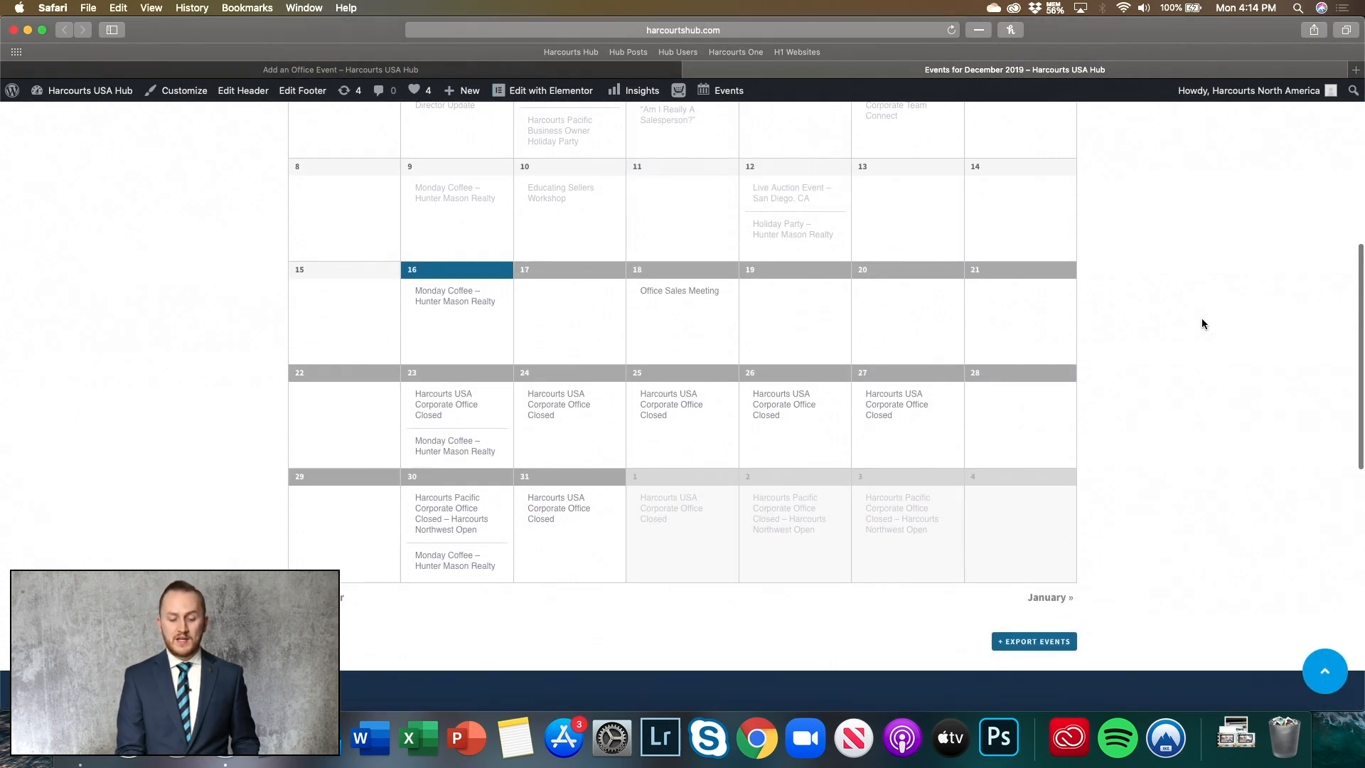
{"action": "scroll", "coordinate": [1201, 324], "scroll_direction": "up", "scroll_amount": 1}
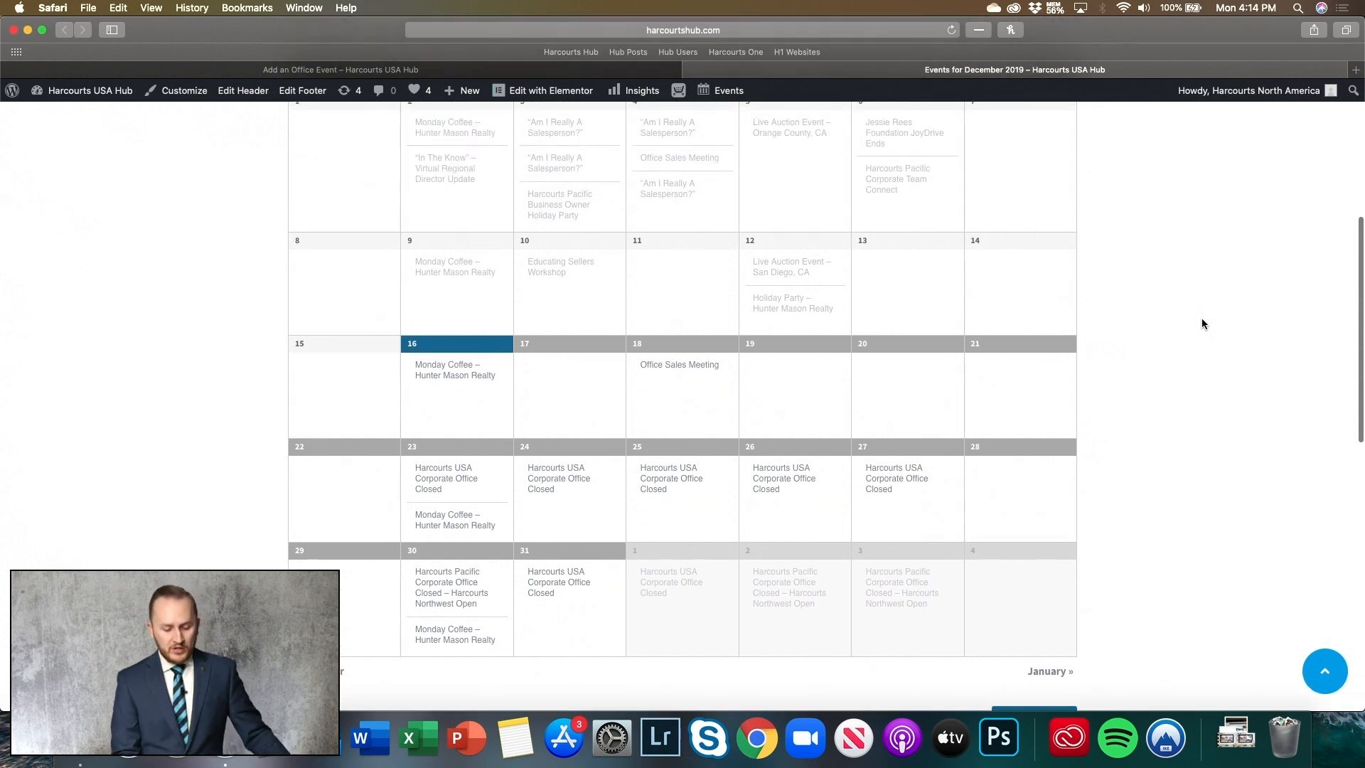
{"action": "mouse_move", "coordinate": [466, 642]}
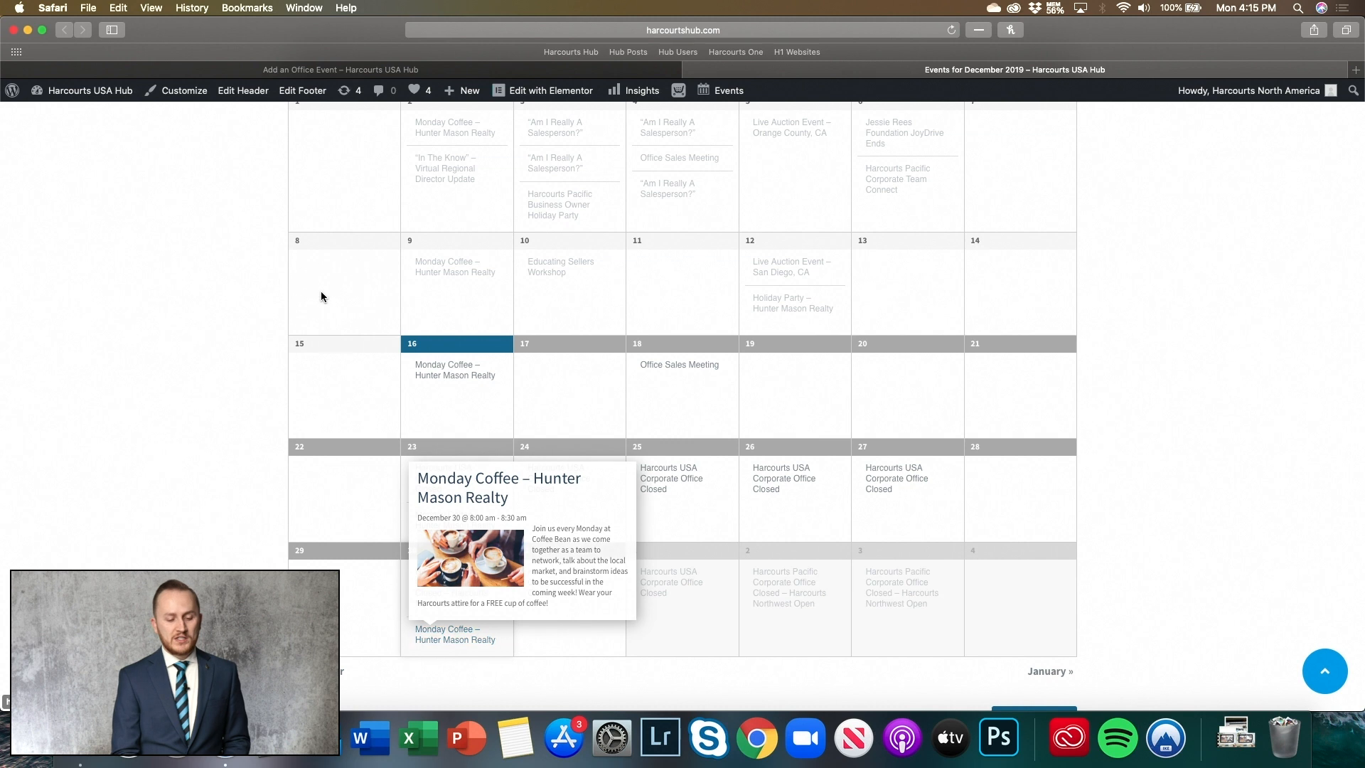
{"action": "left_click", "coordinate": [399, 71]}
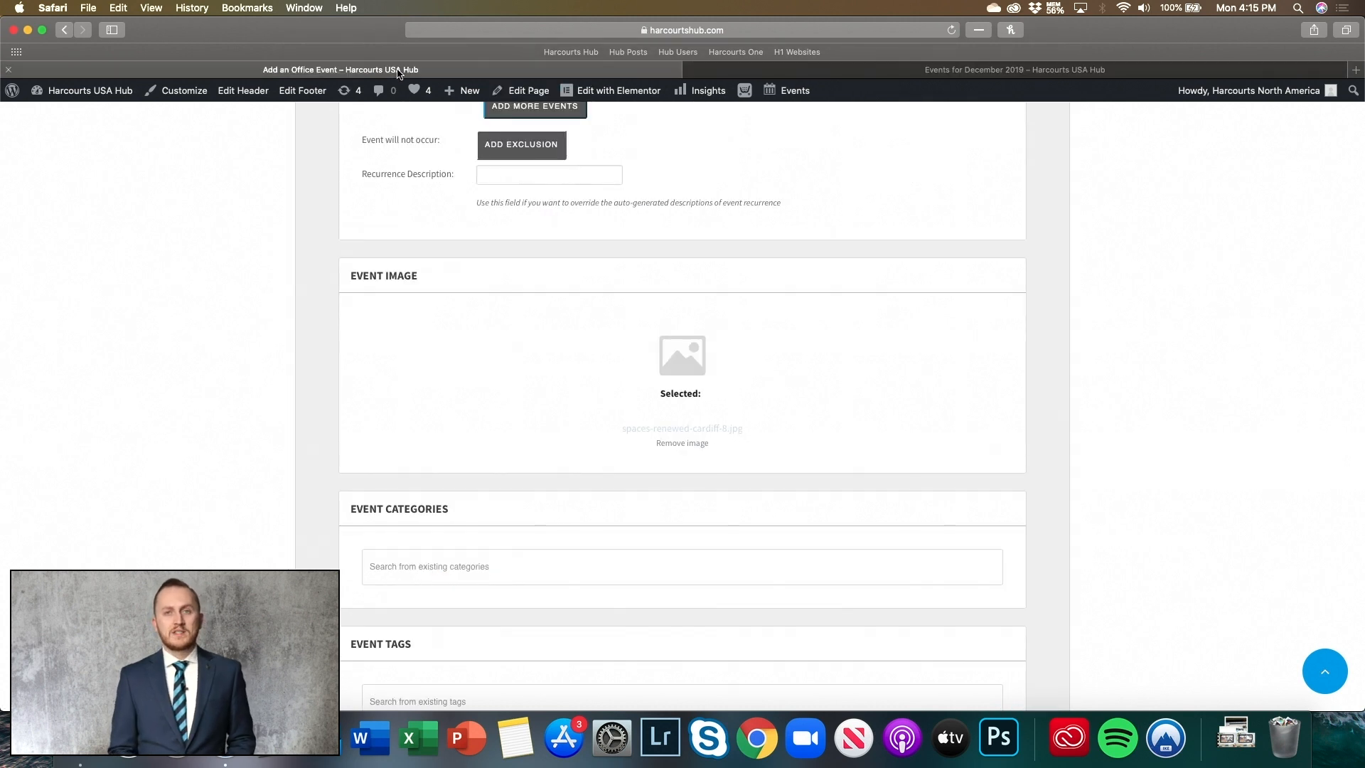